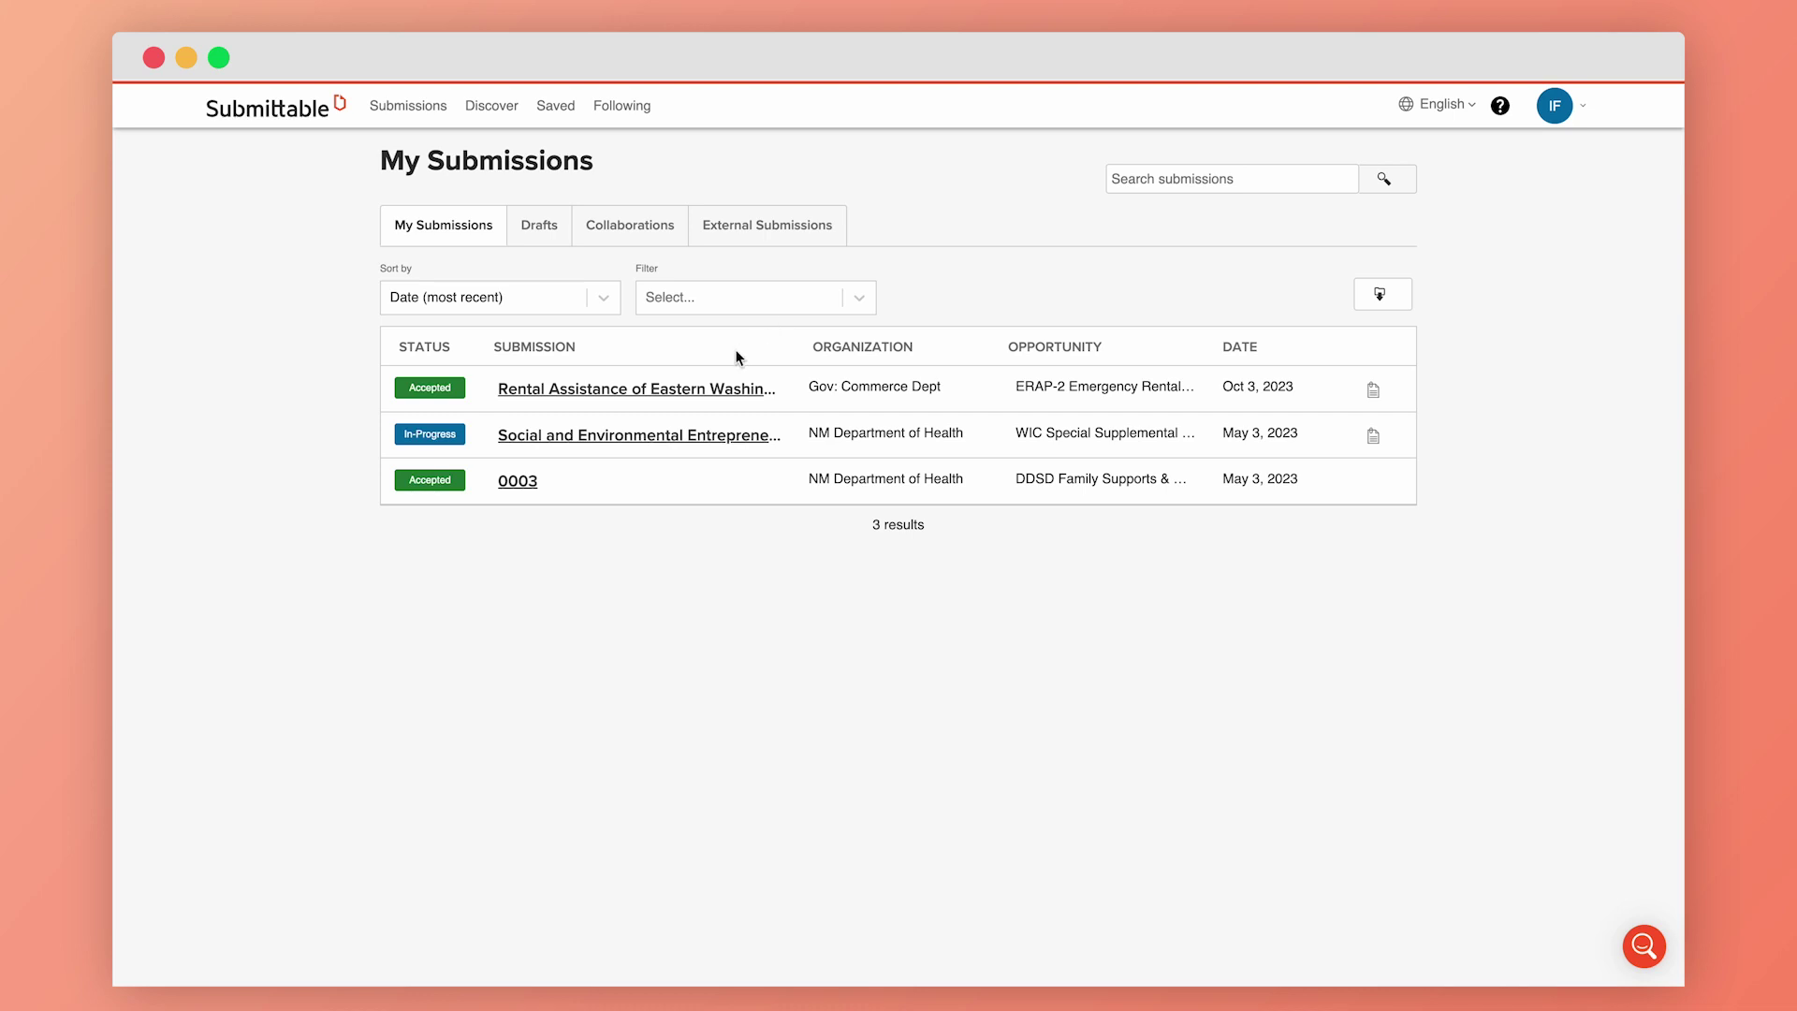
- Open the accepted Rental Assistance of Eastern Washington submission from My Submissions
click(666, 399)
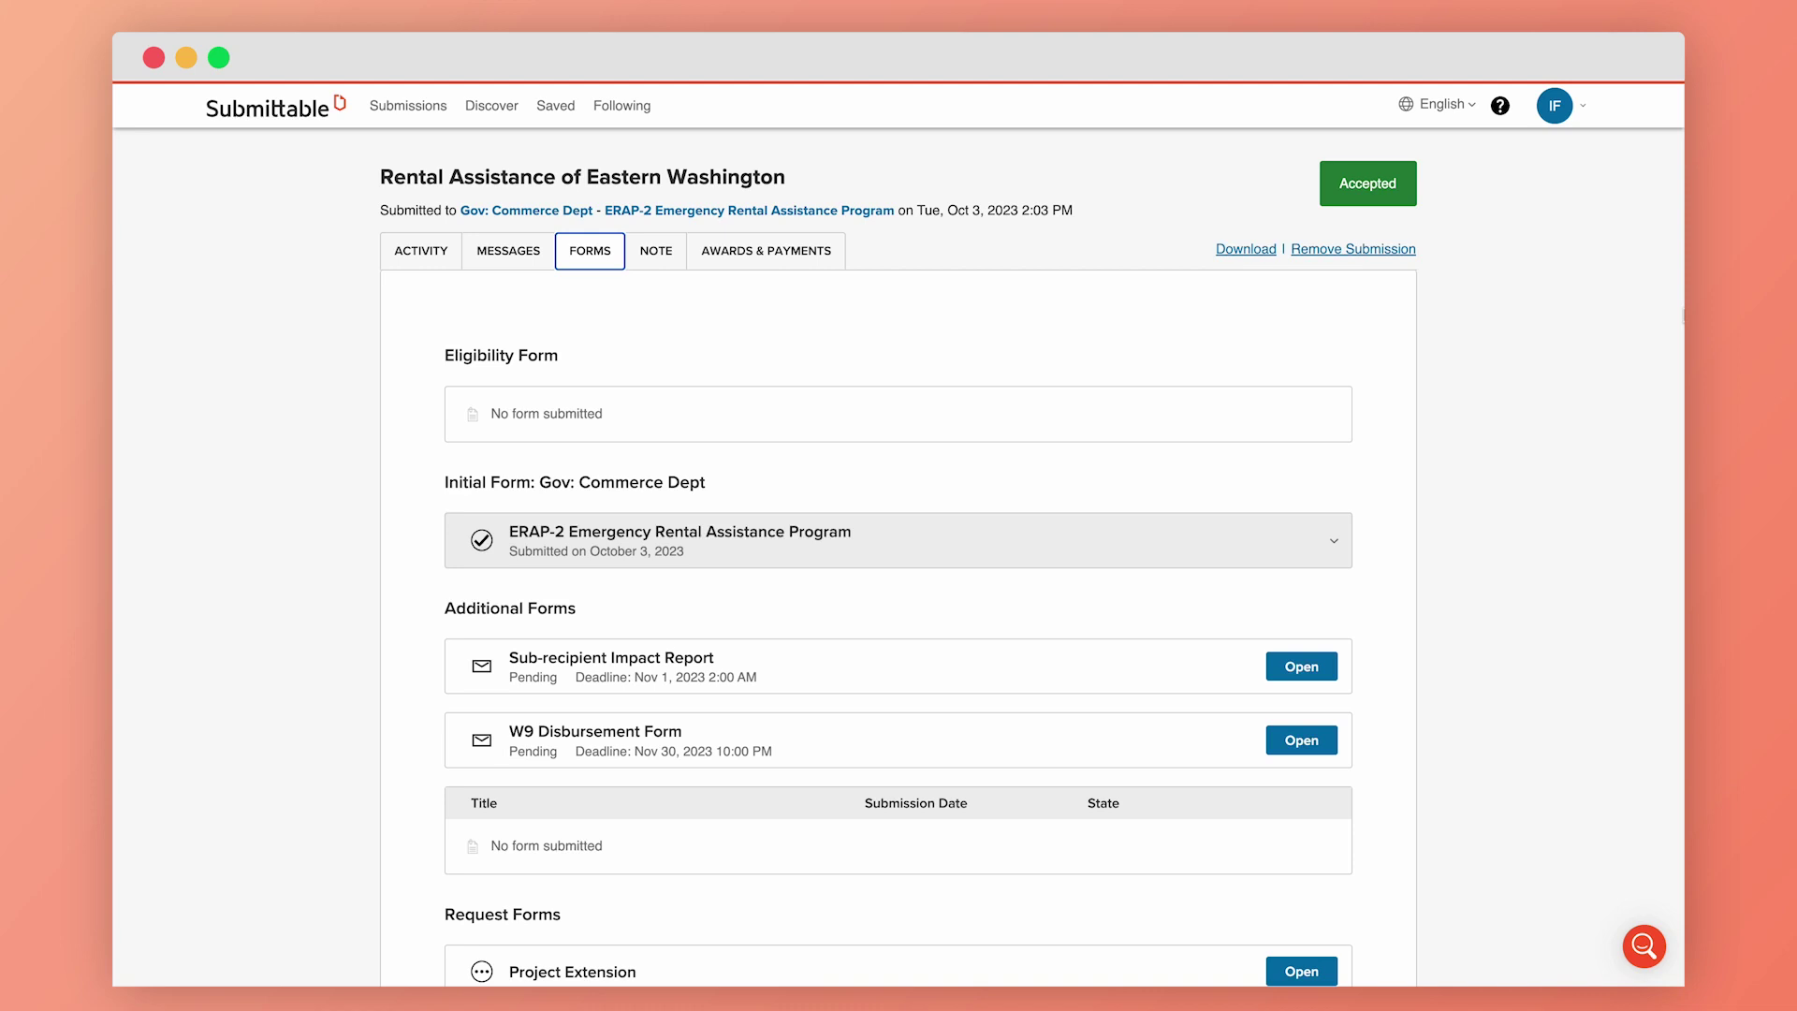
scroll(1637, 320, down, 2)
scroll(1637, 320, down, 4)
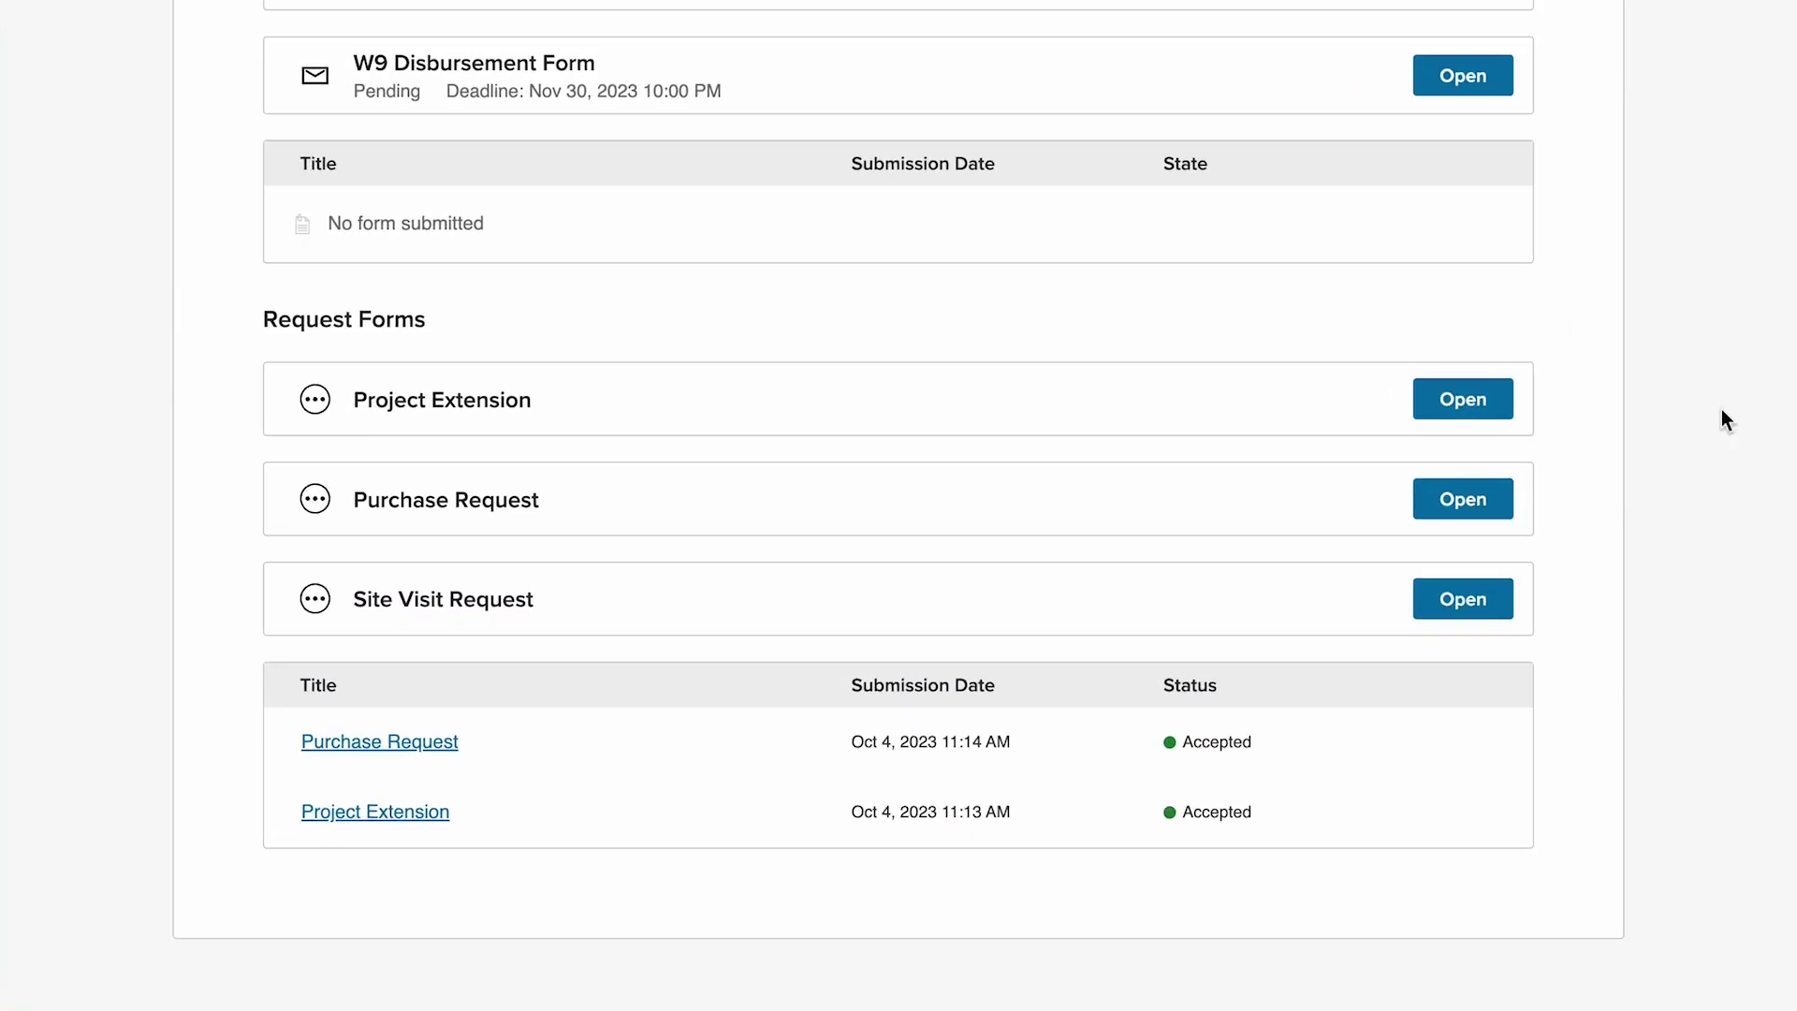
- Fill in a Project Extension request naming Construction Project and save it as a draft
click(1487, 409)
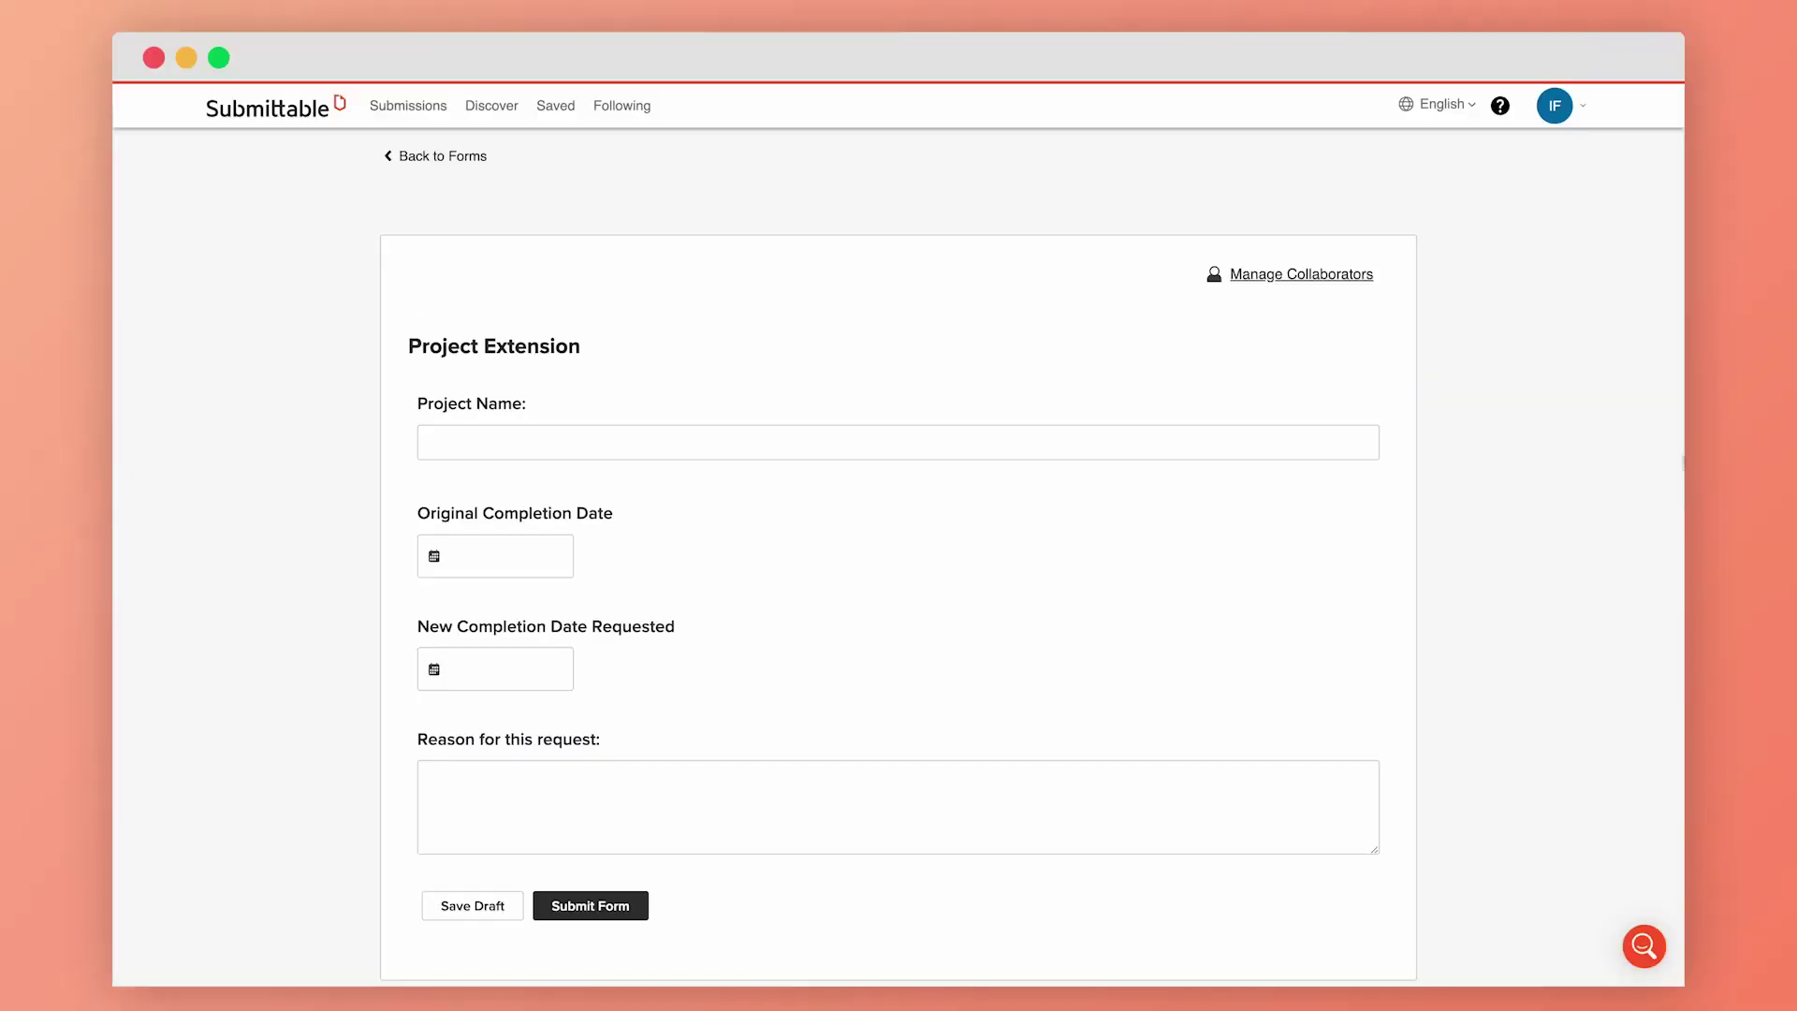
text(Construction Project10/31/202311/17/2023Material delays.)
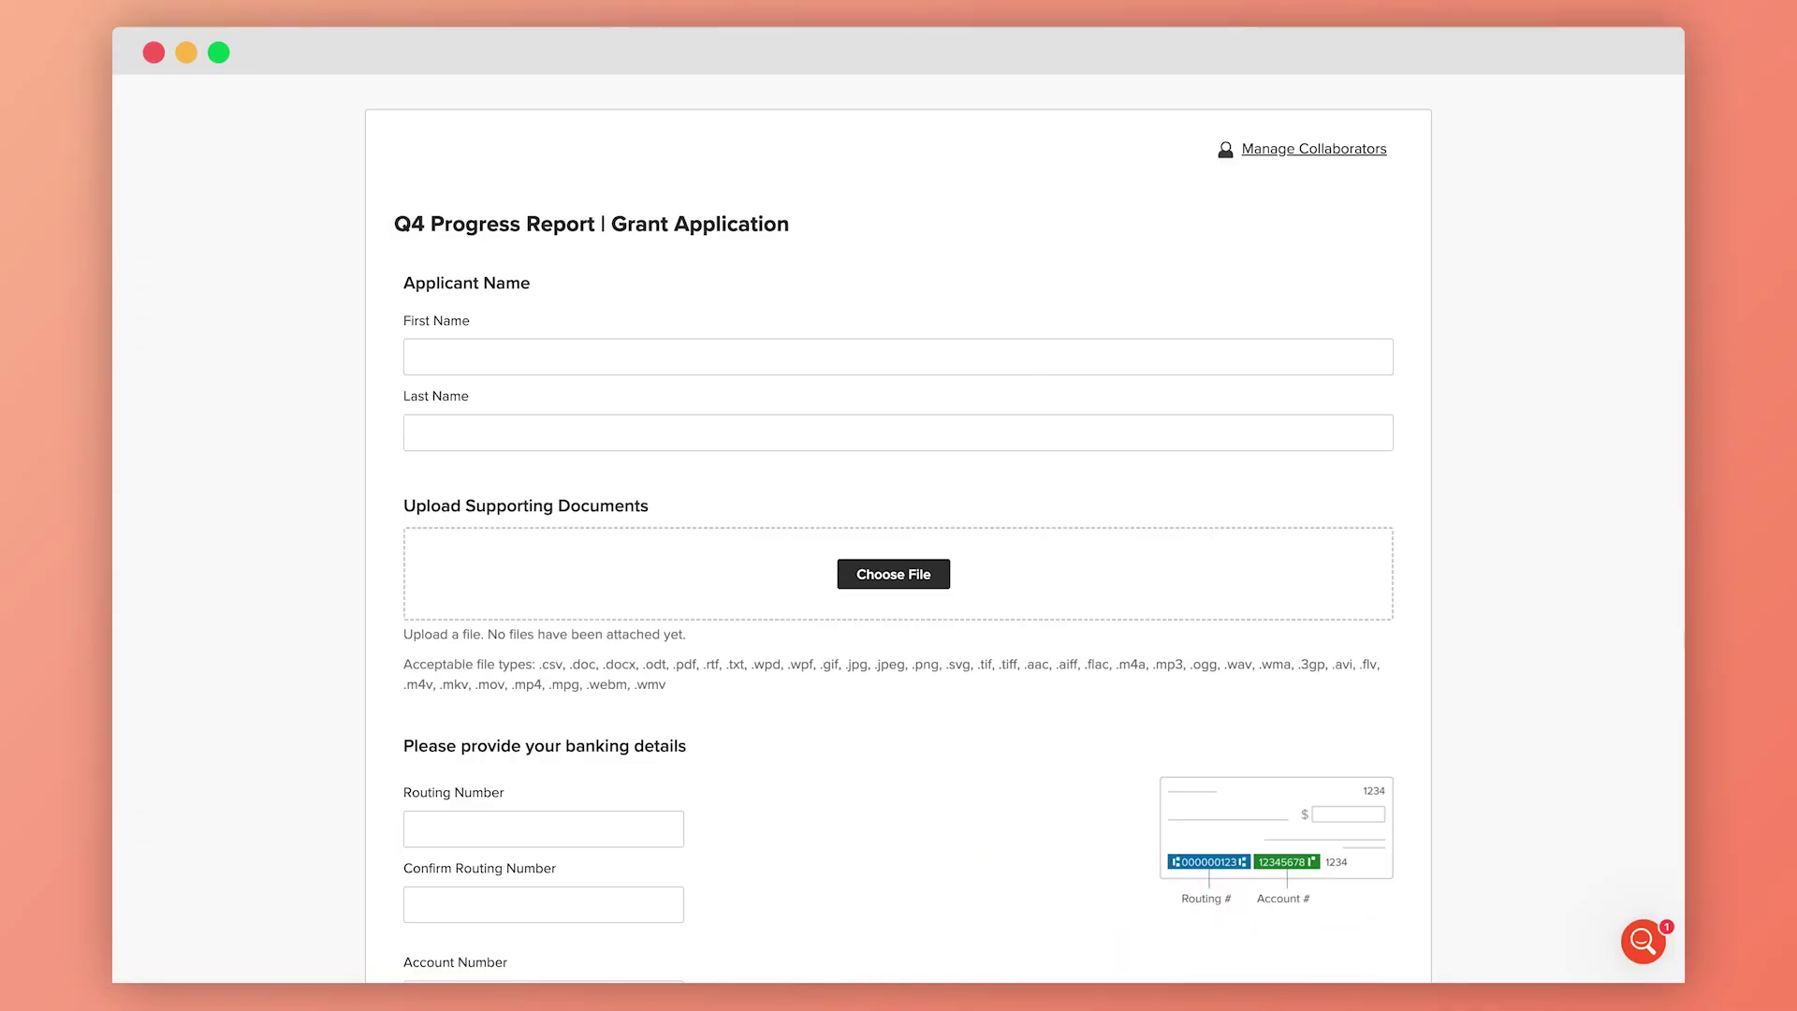
click(1334, 152)
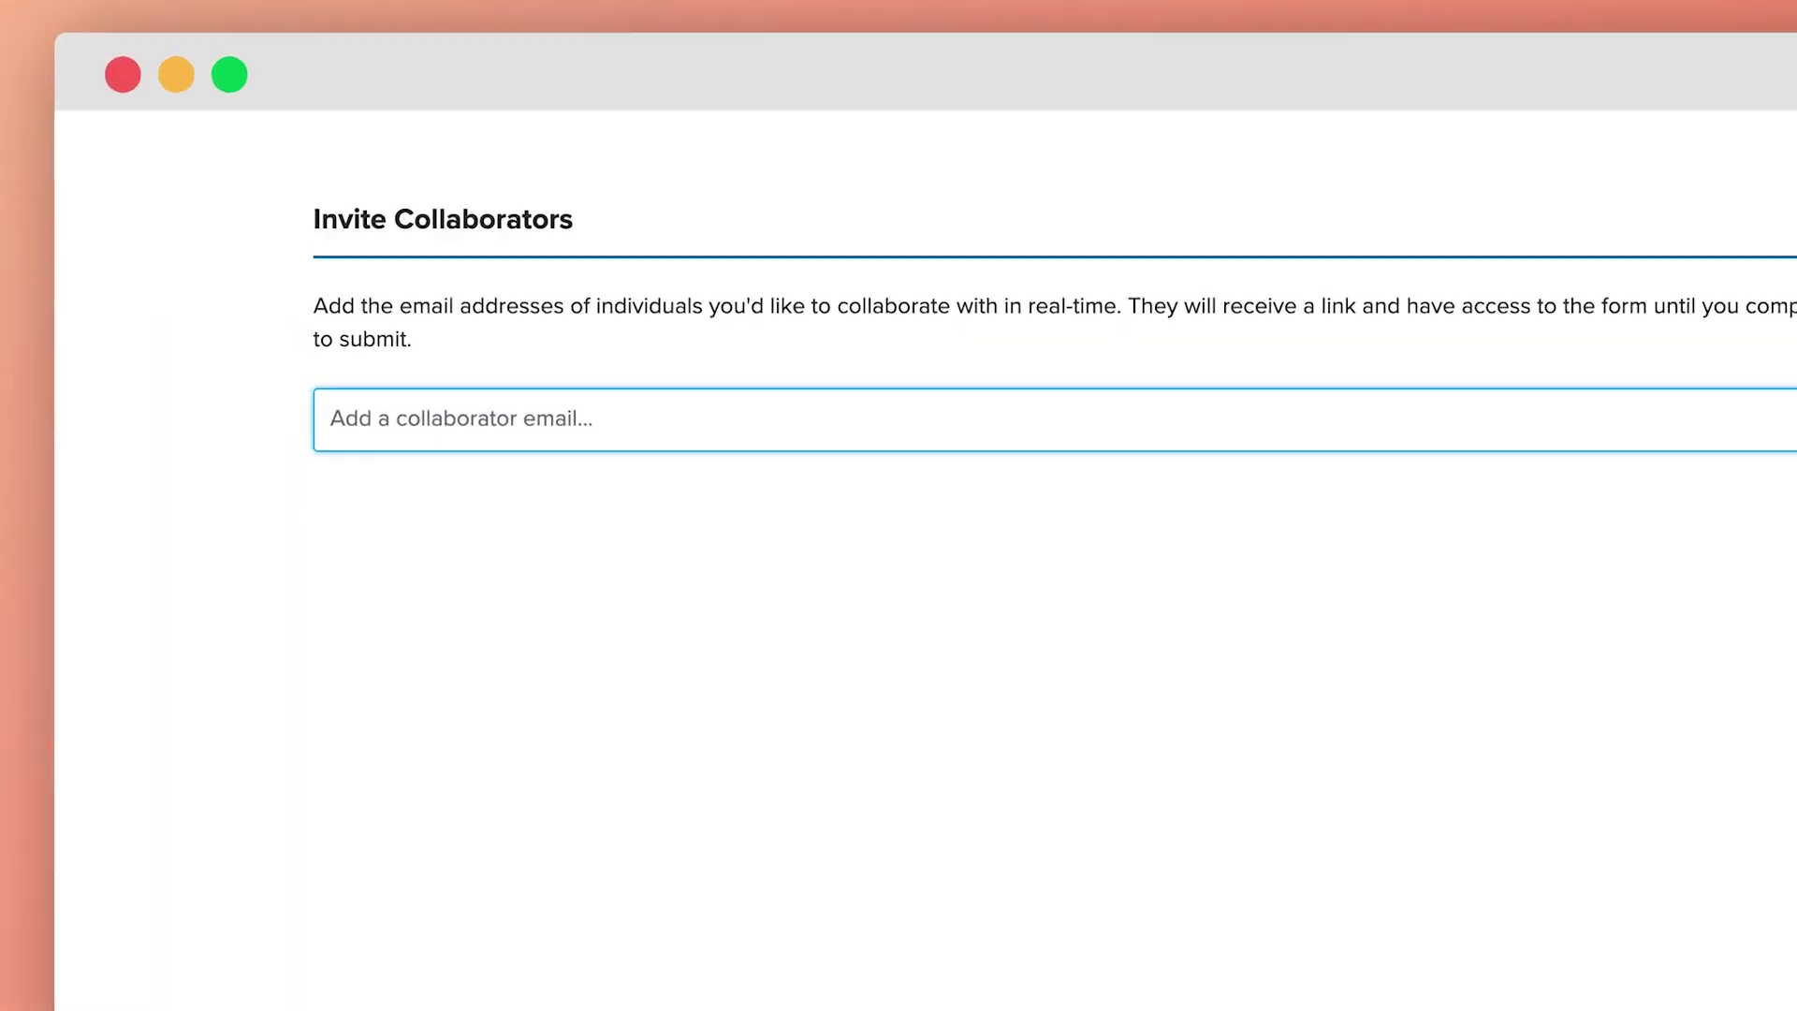
text(jordan.m)
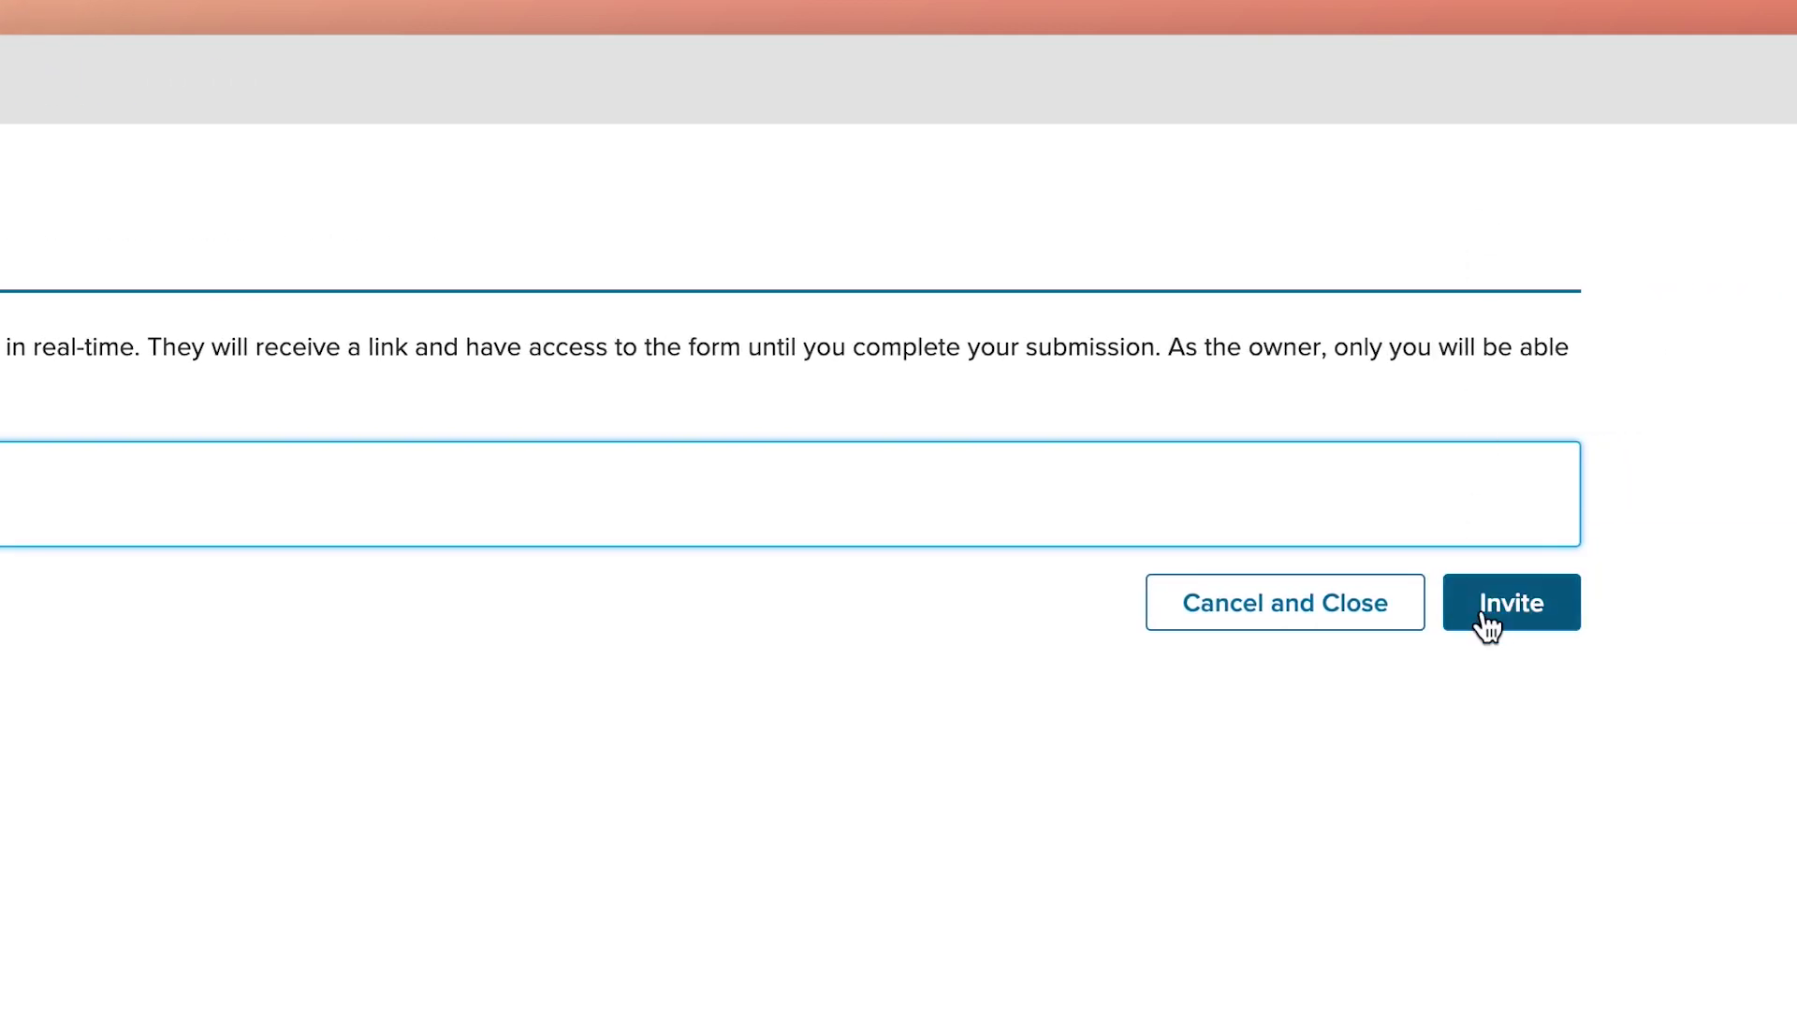
- Invite a collaborator to the request, then show form activity for the Oct 3 submission
click(1489, 625)
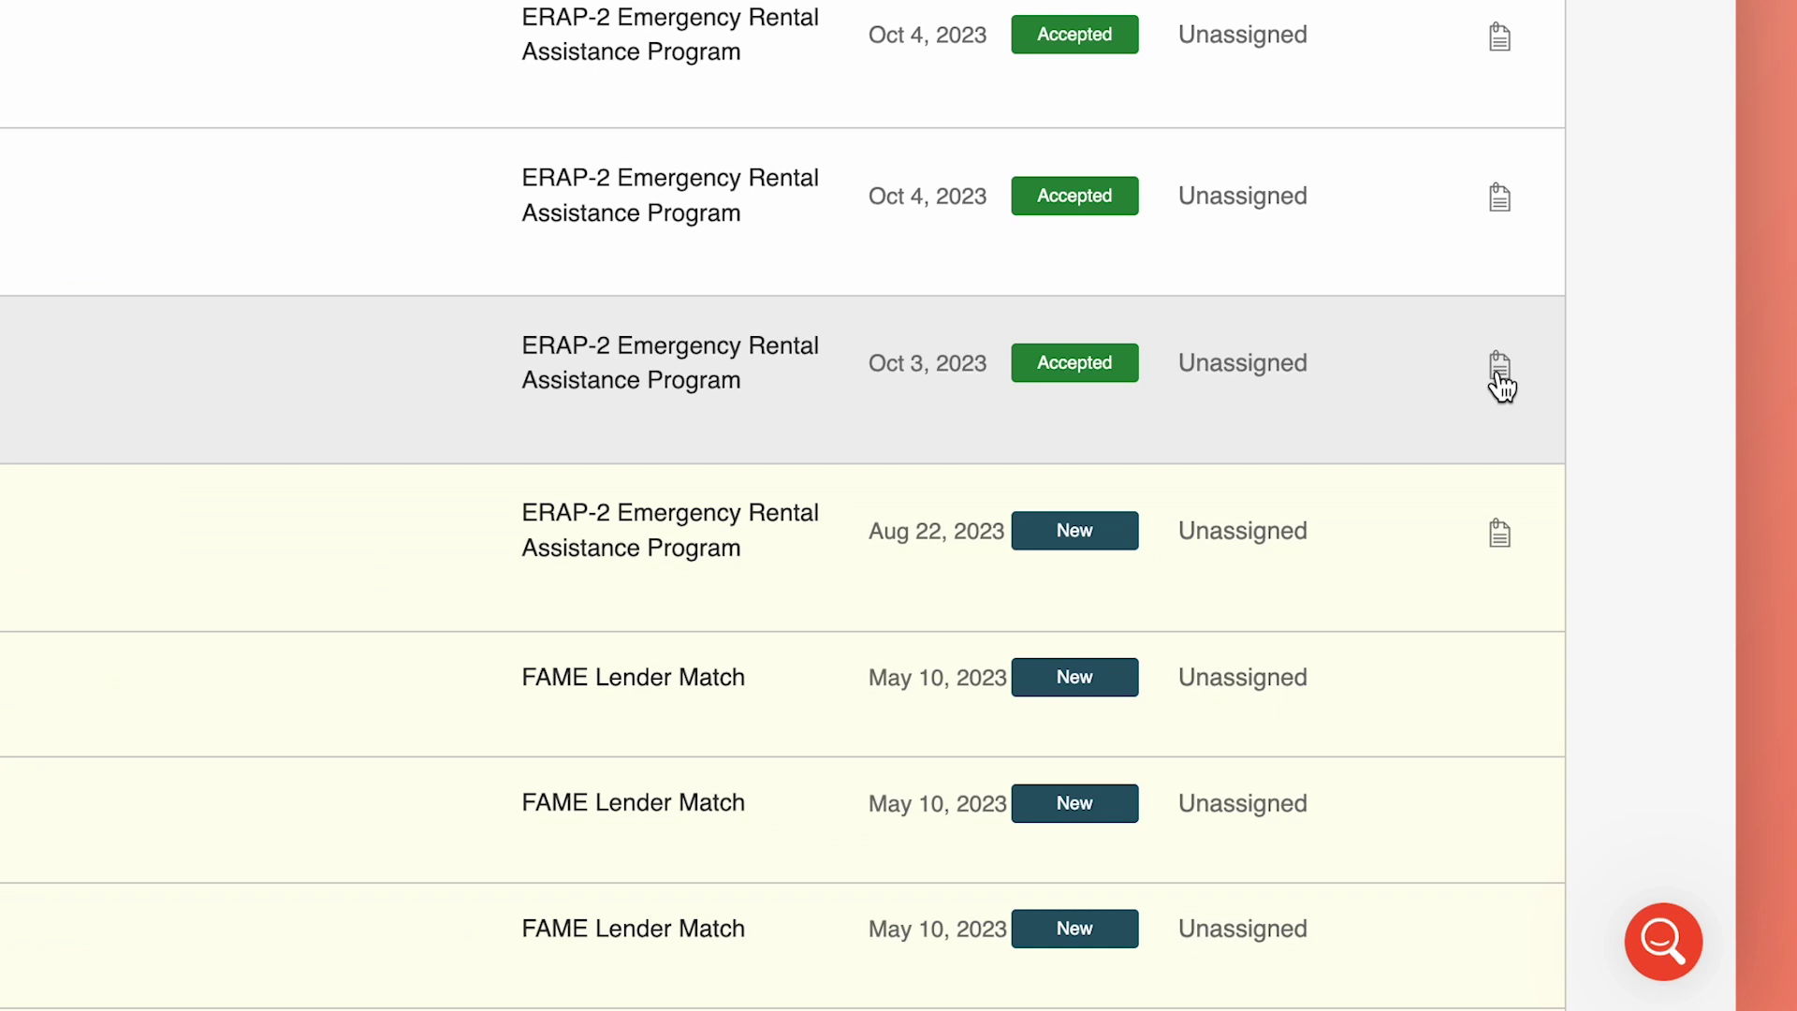
click(1500, 368)
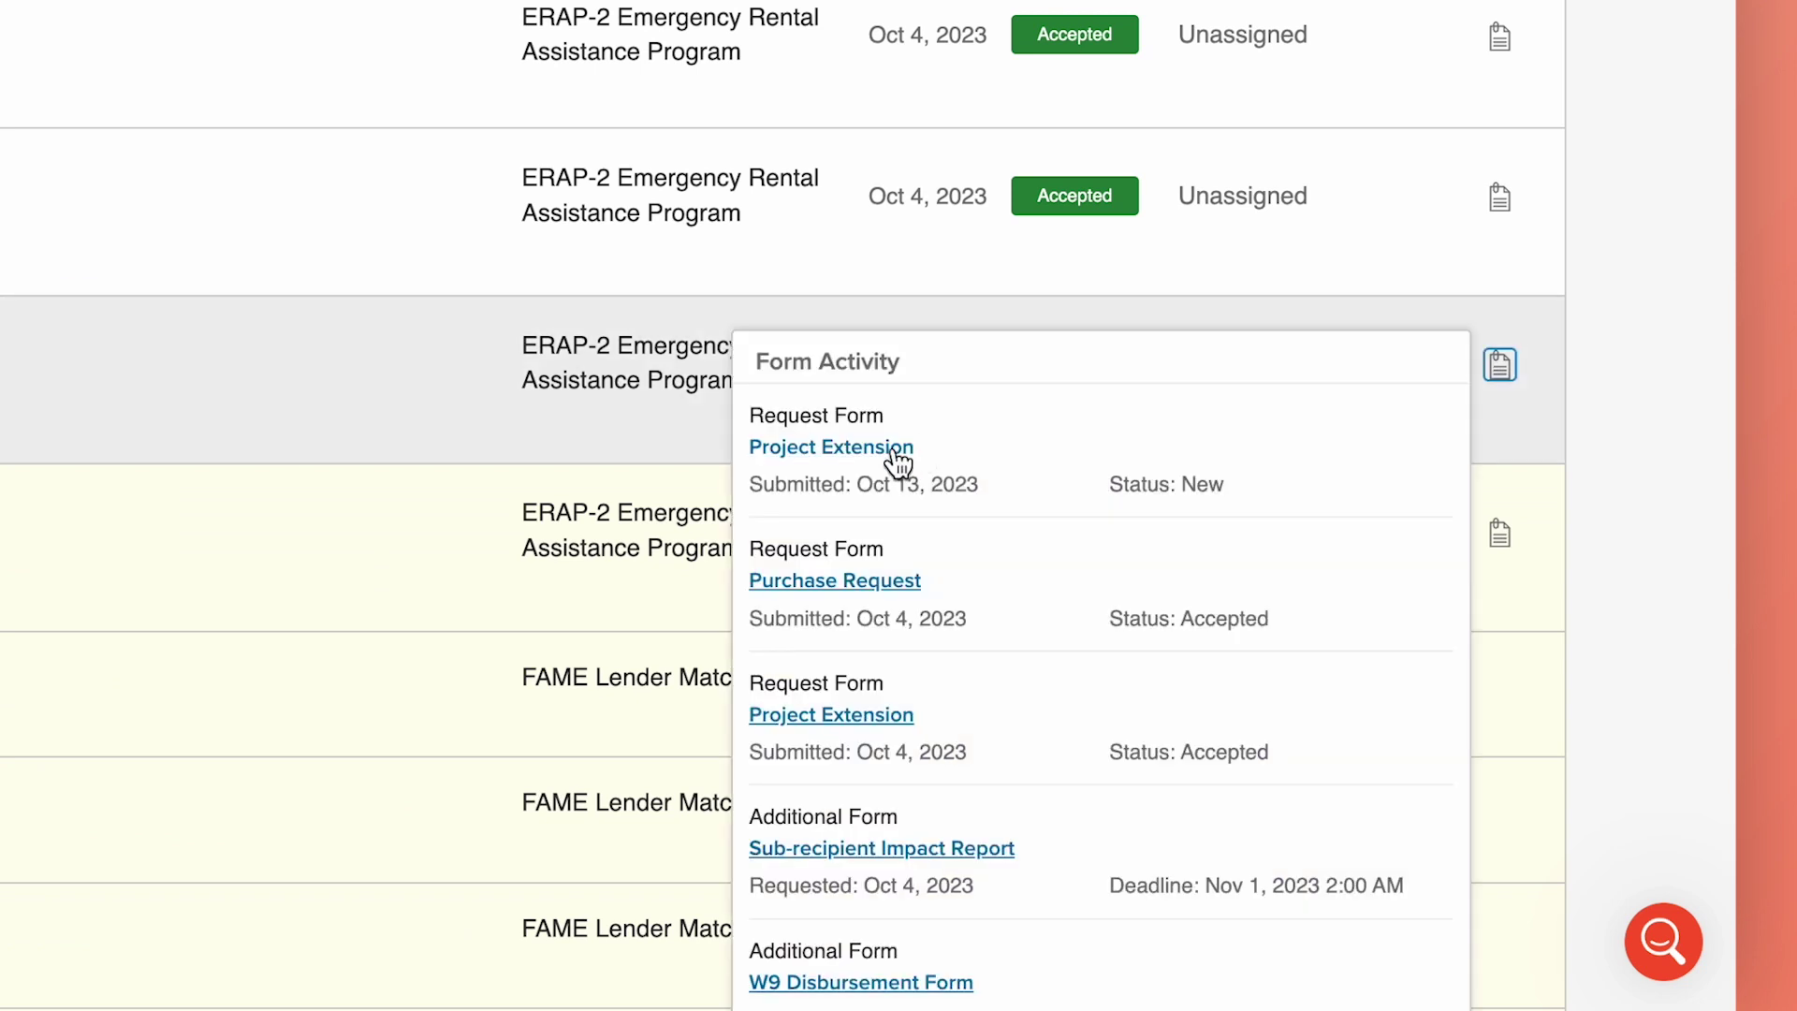
- Open and expand the October 13 Project Extension request, then choose Accept from its actions
click(899, 448)
scroll(1305, 484, down, 2)
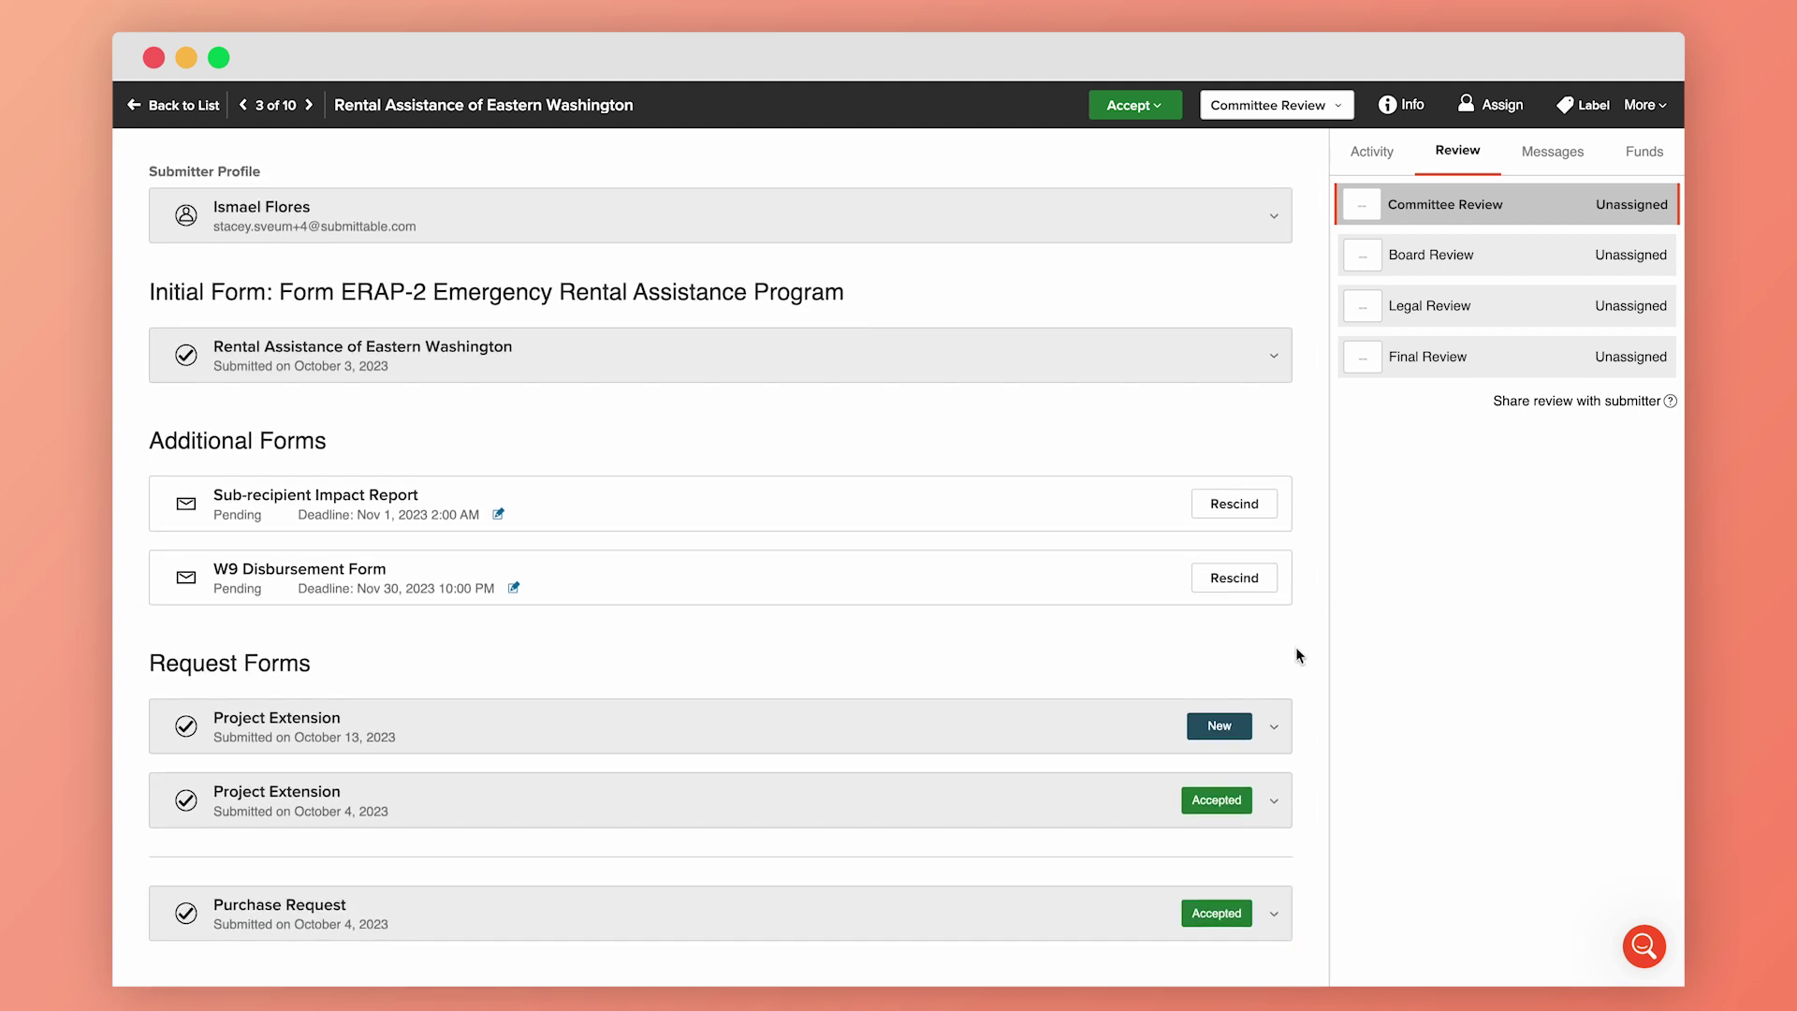
click(1275, 730)
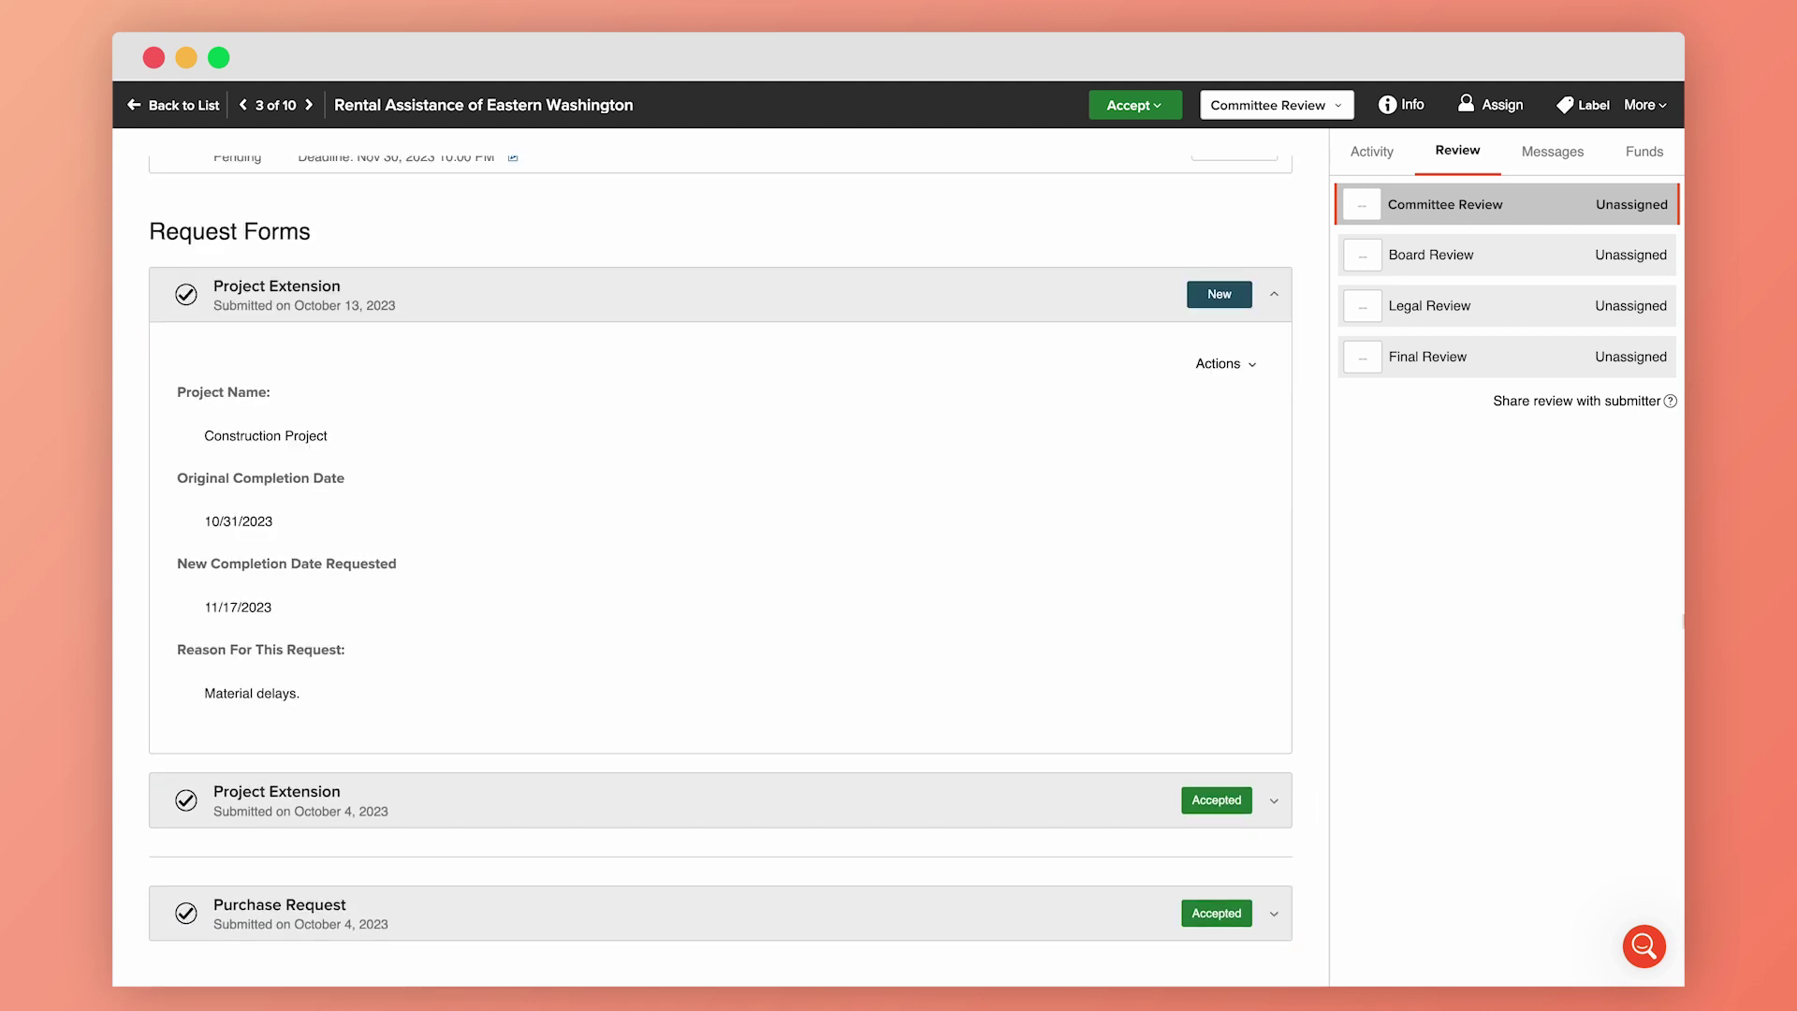
click(1246, 365)
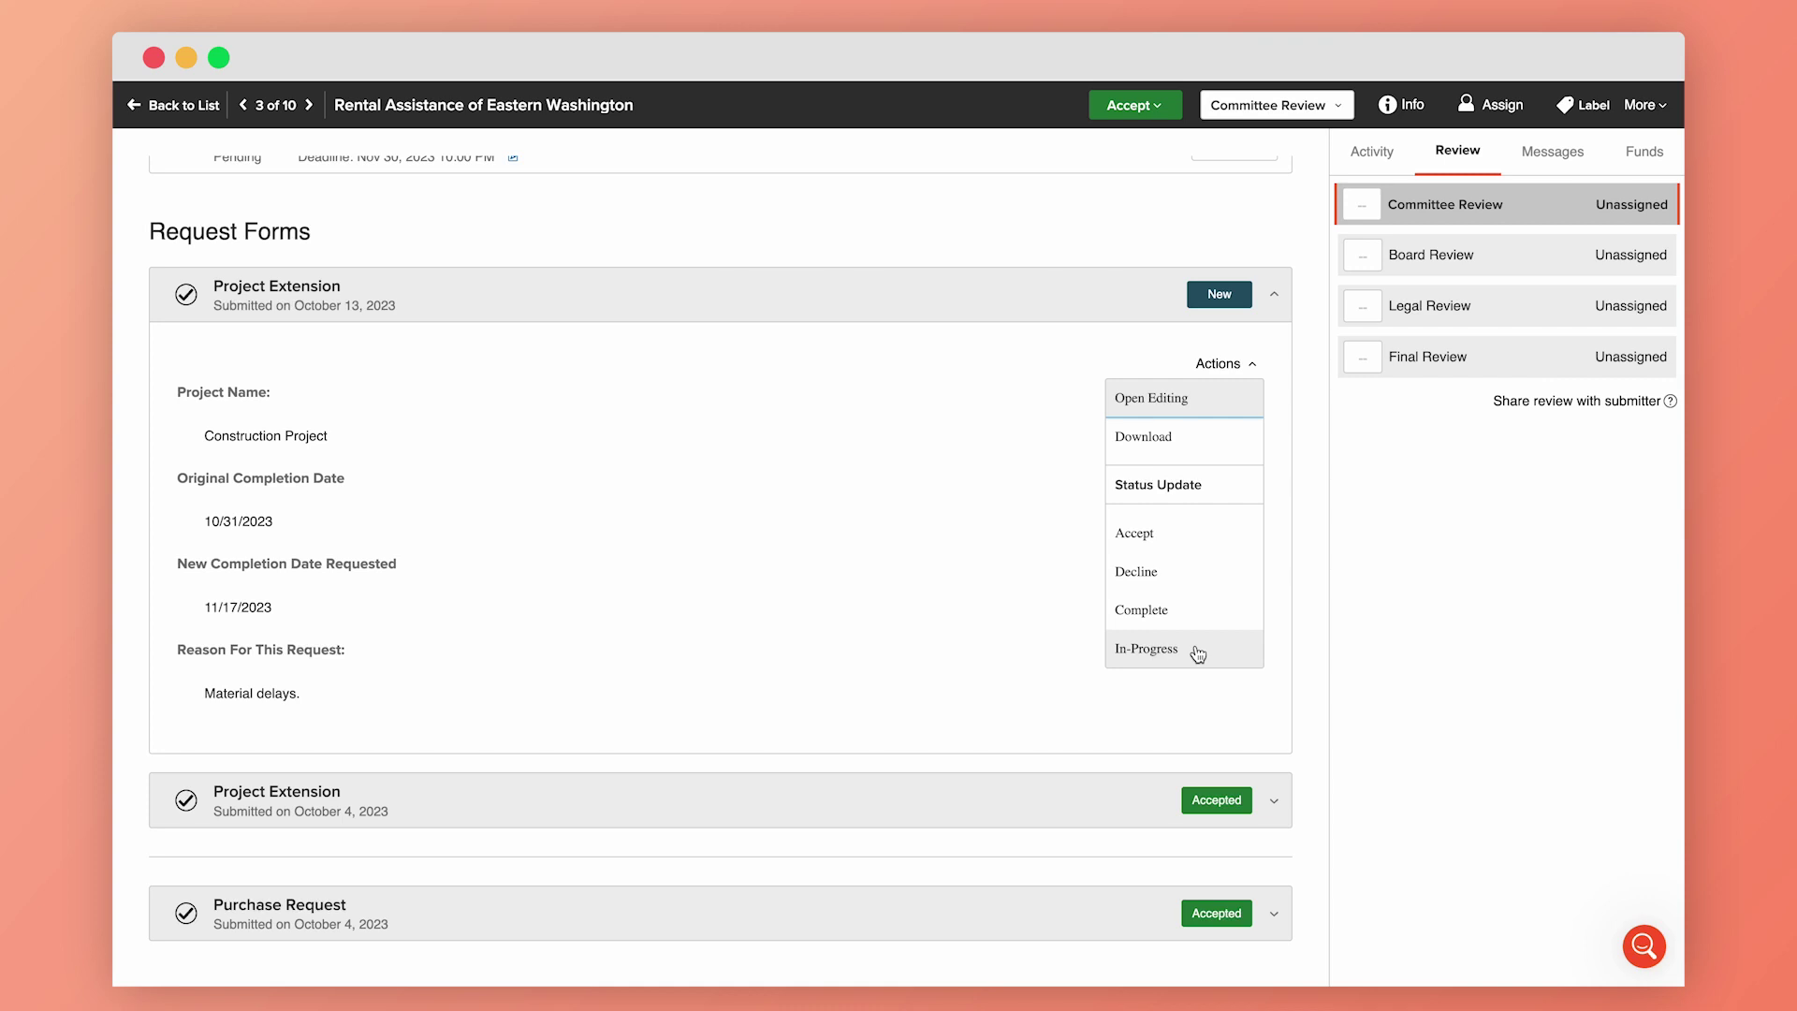
click(1182, 535)
- Pick the Acceptance Letter email template for accepting the Project Extension request
click(971, 227)
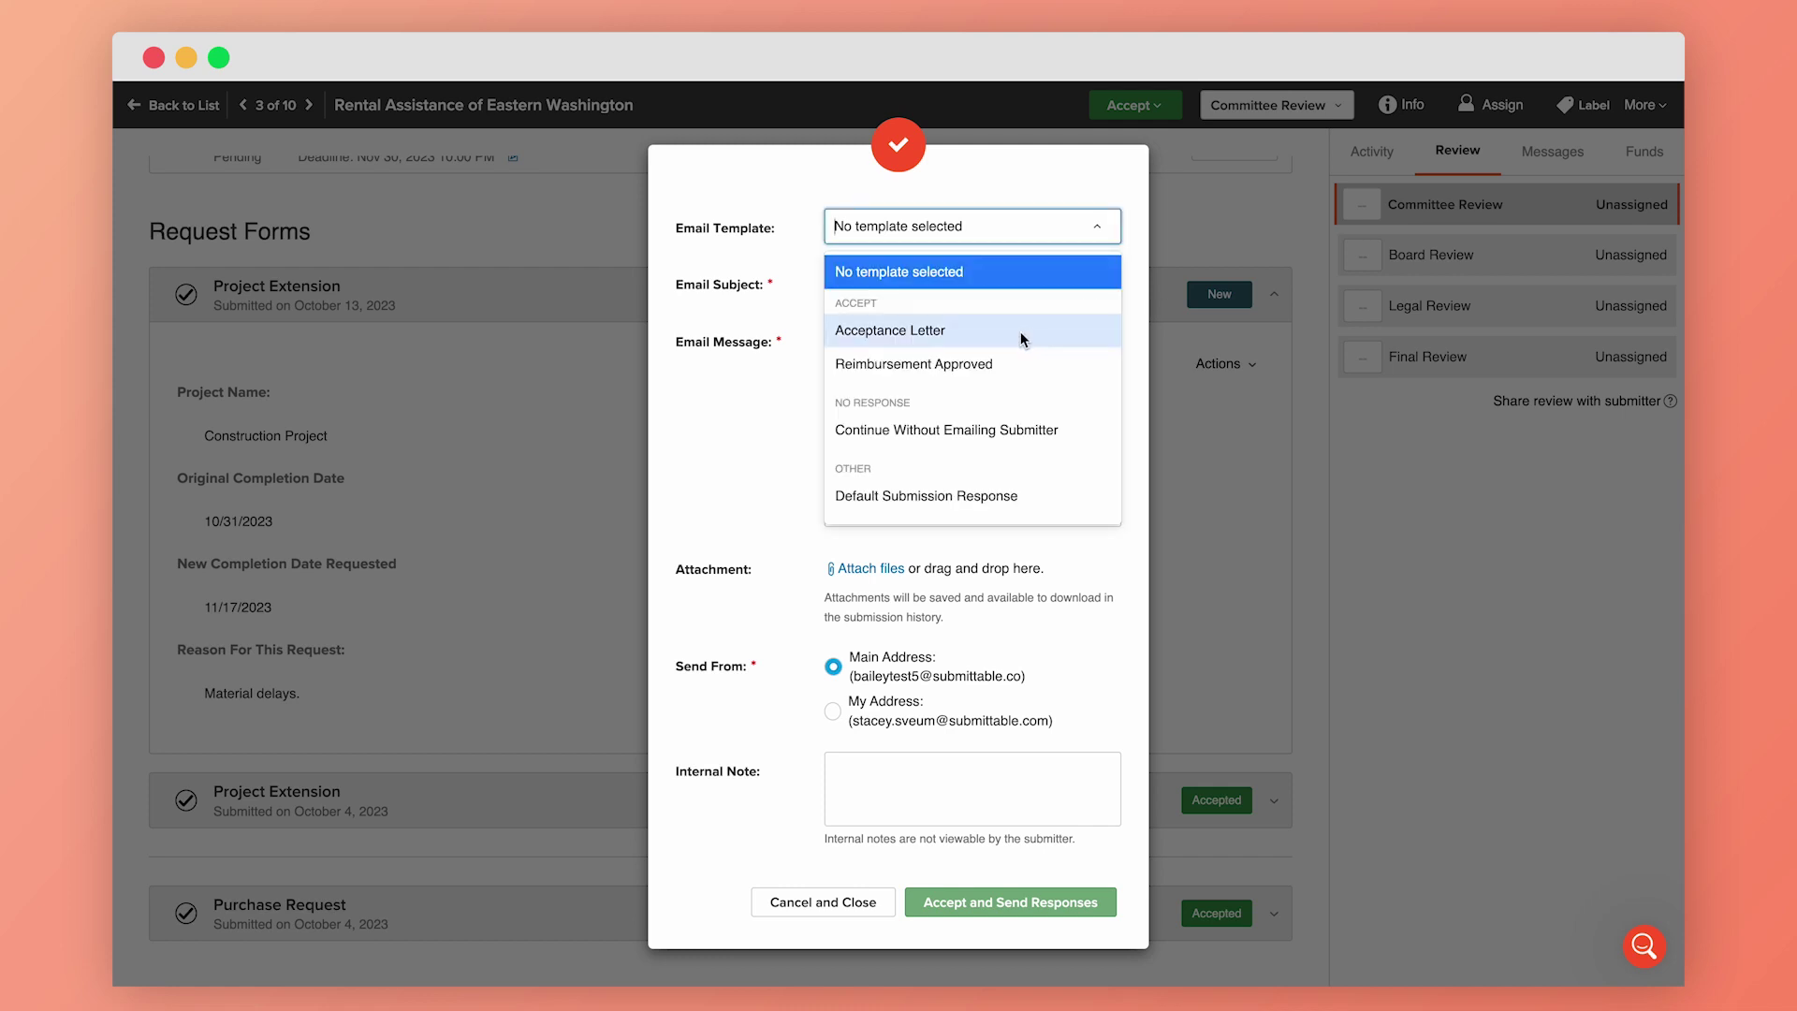
click(899, 325)
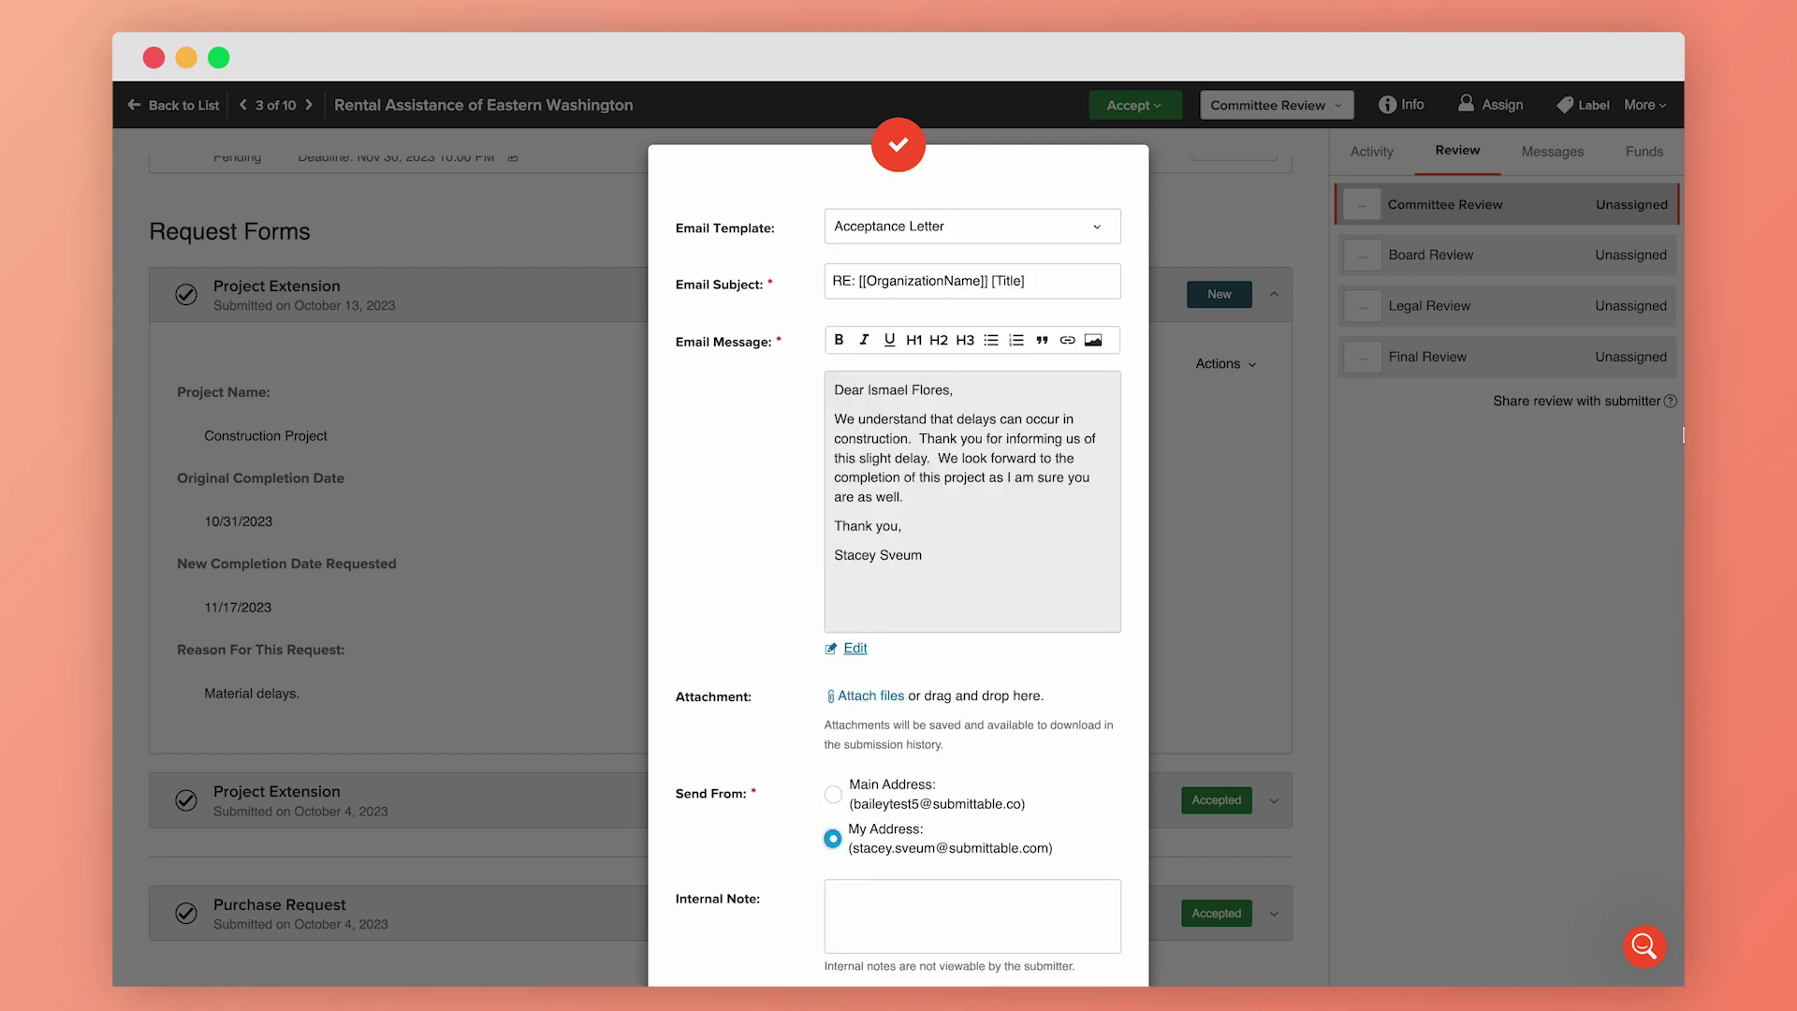
scroll(1192, 607, down, 3)
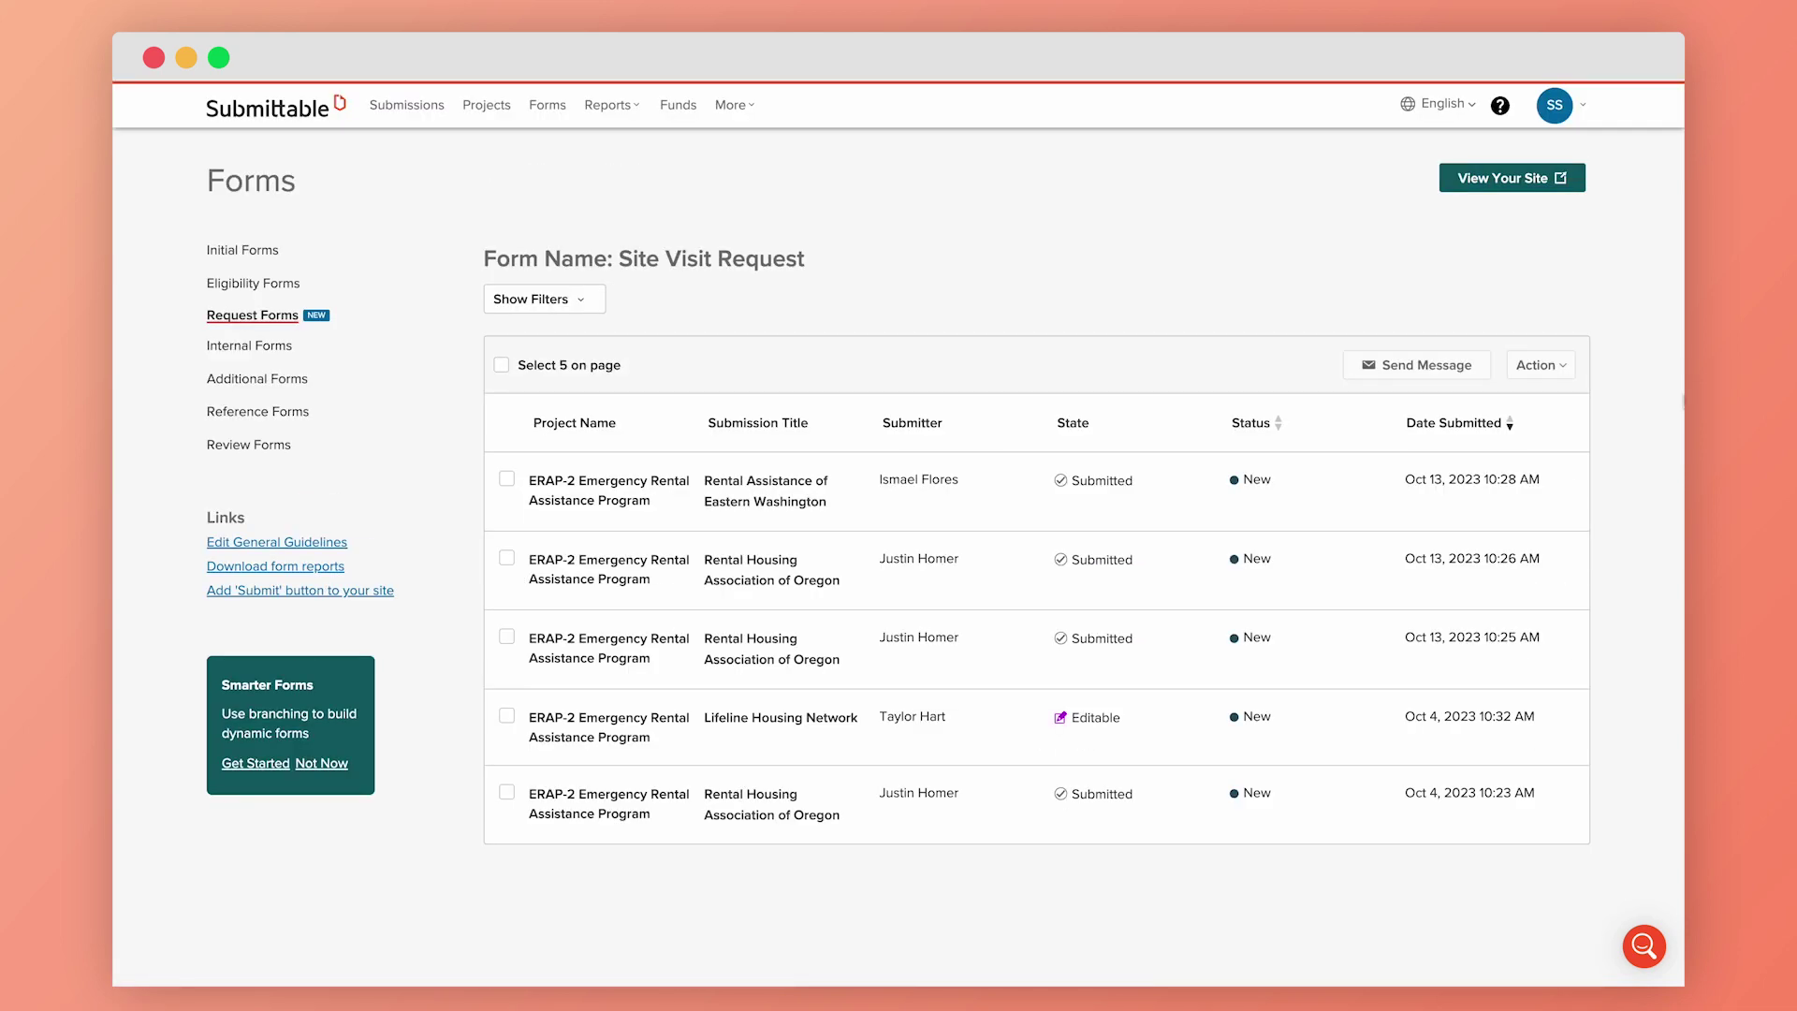
- Filter the Site Visit Requests by project and state
click(579, 306)
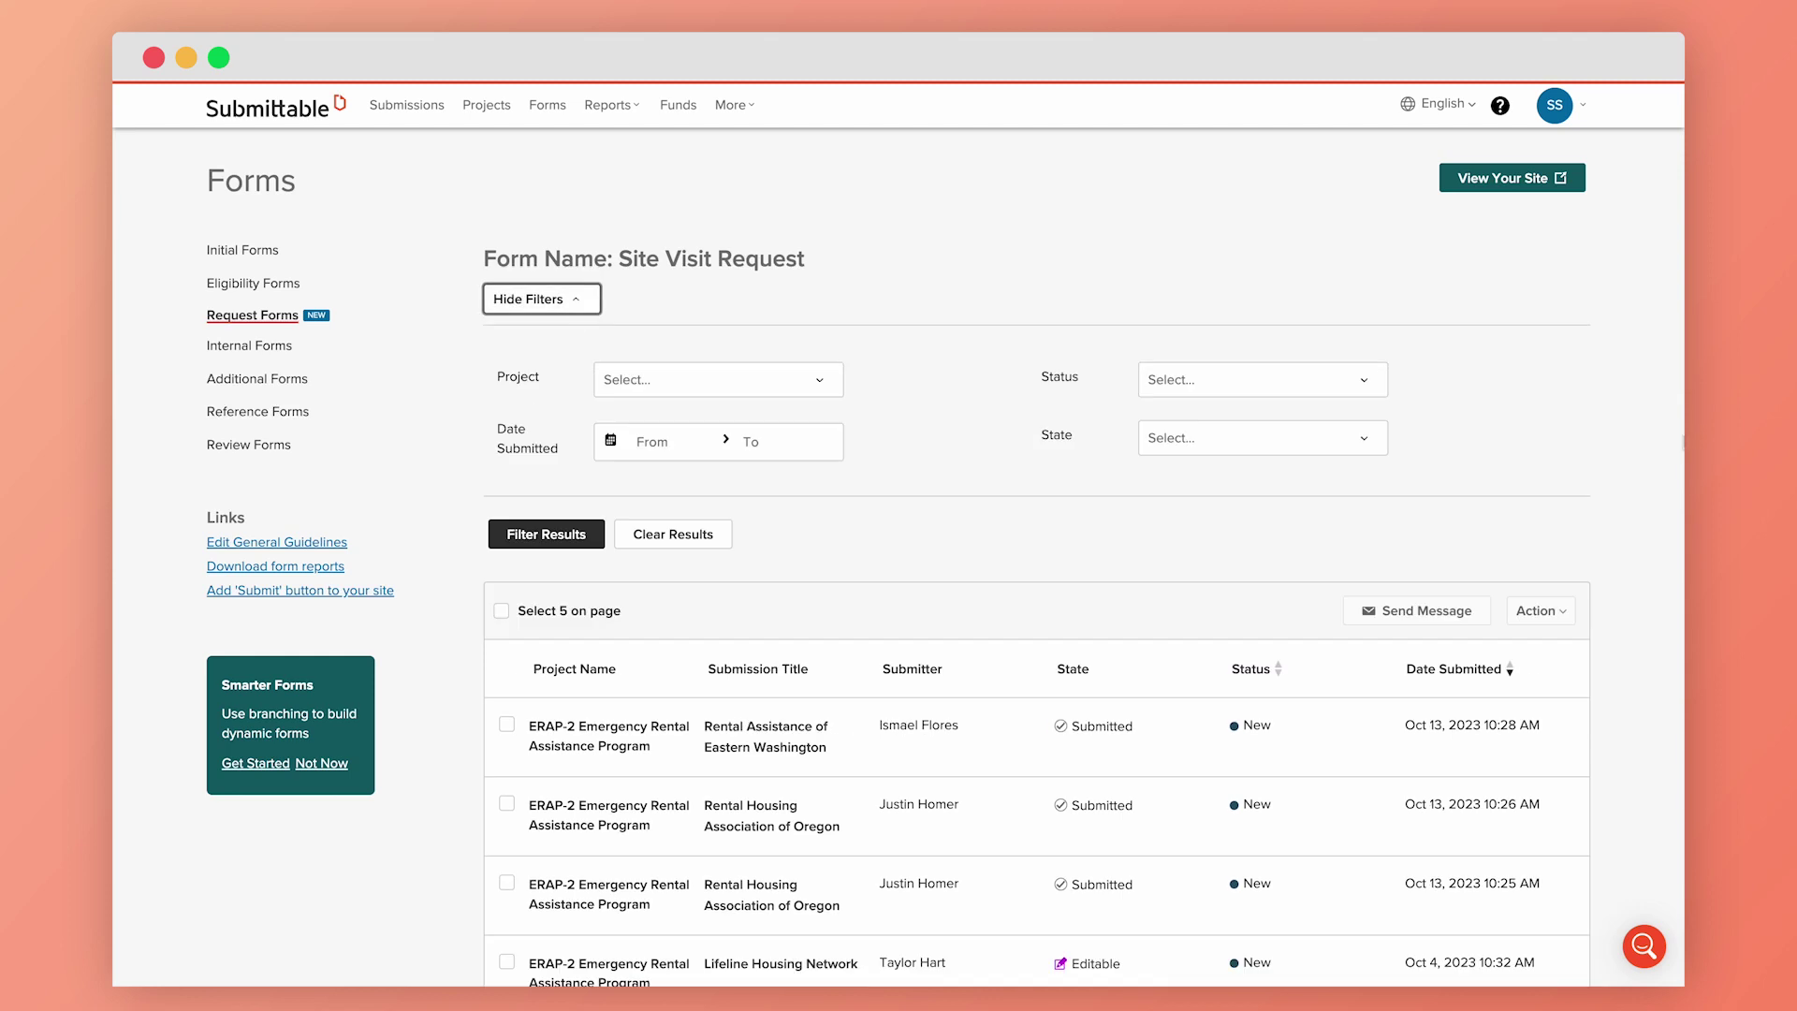
click(716, 379)
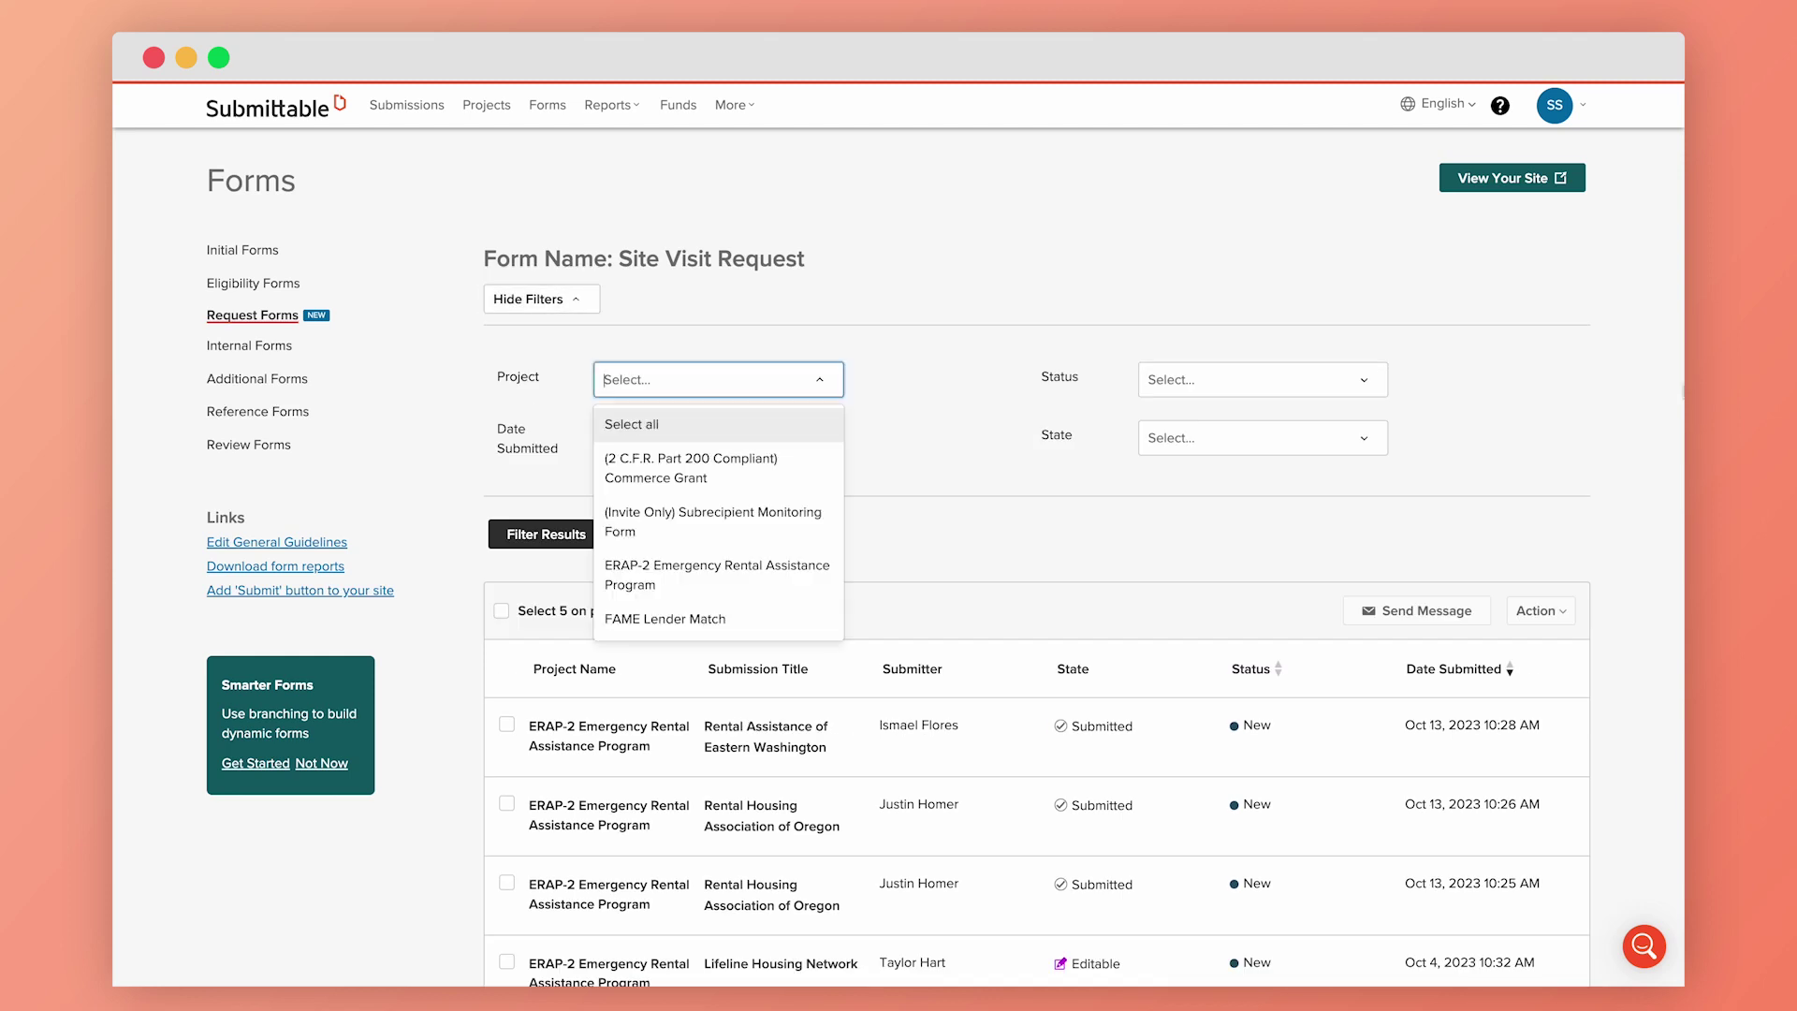
click(1260, 436)
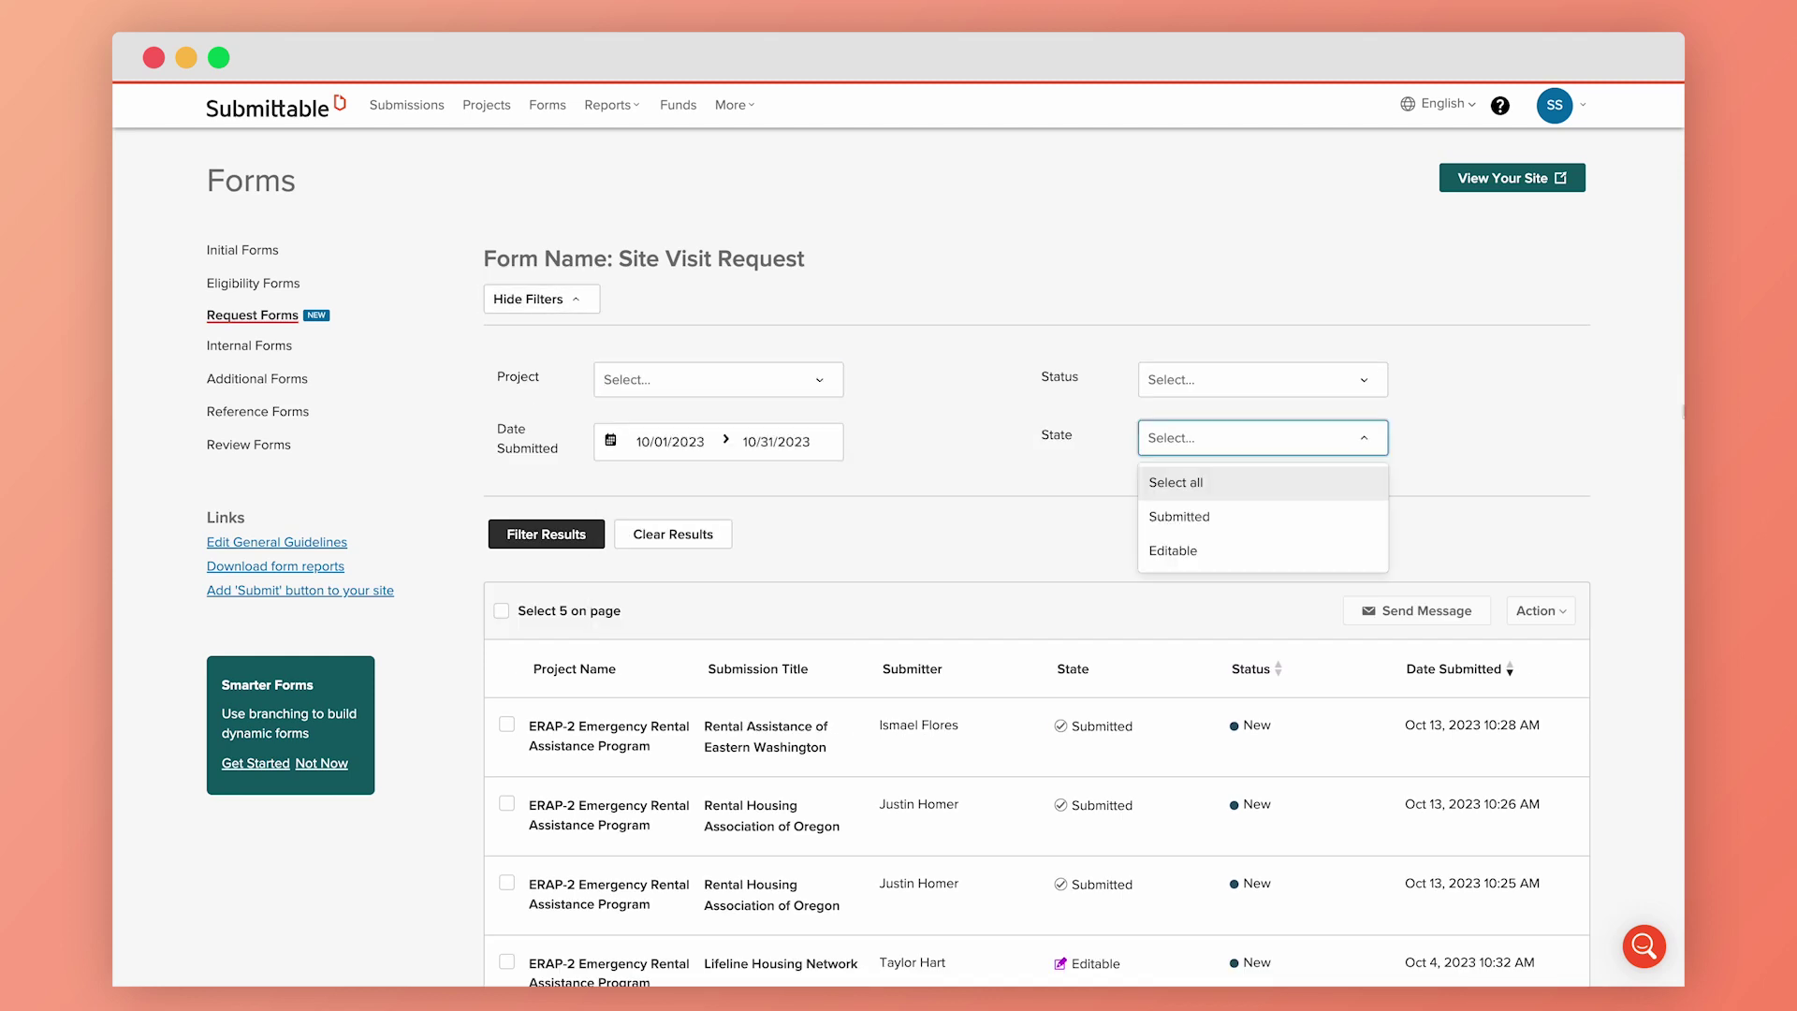
scroll(1672, 411, down, 2)
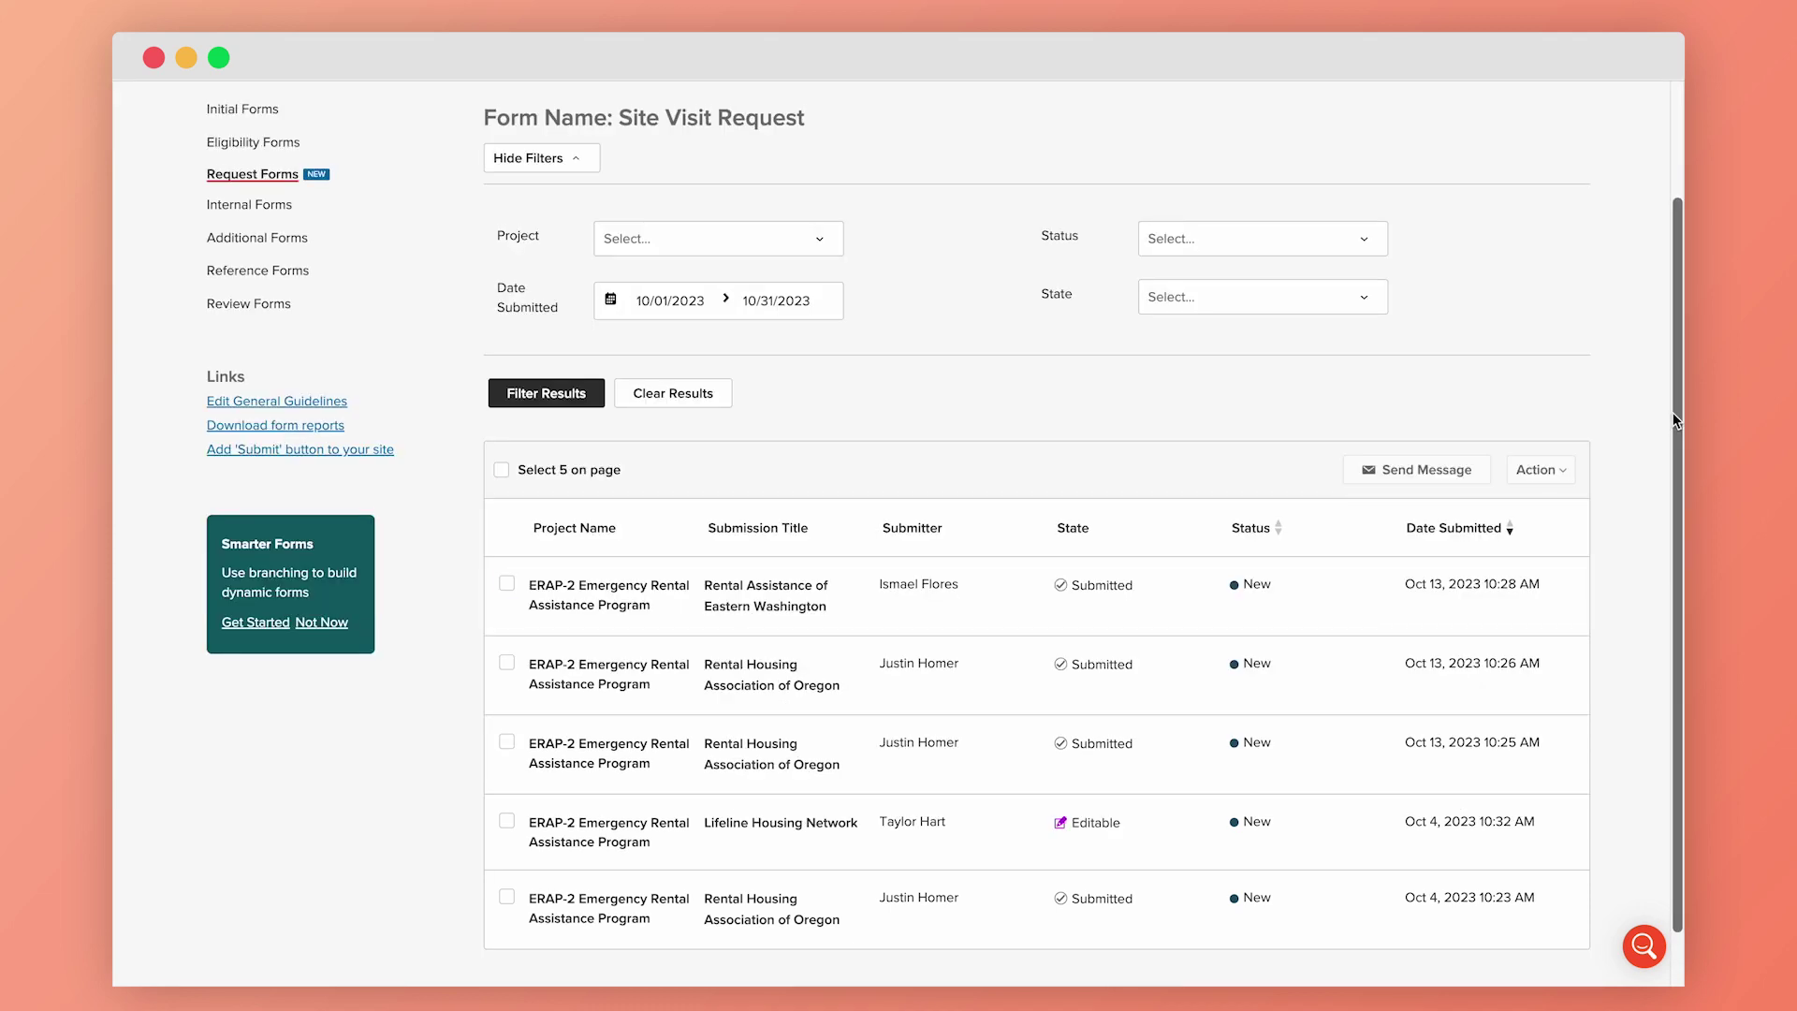
- Select the three October 13 requests and change their status to Accepted
click(507, 579)
click(507, 658)
click(507, 737)
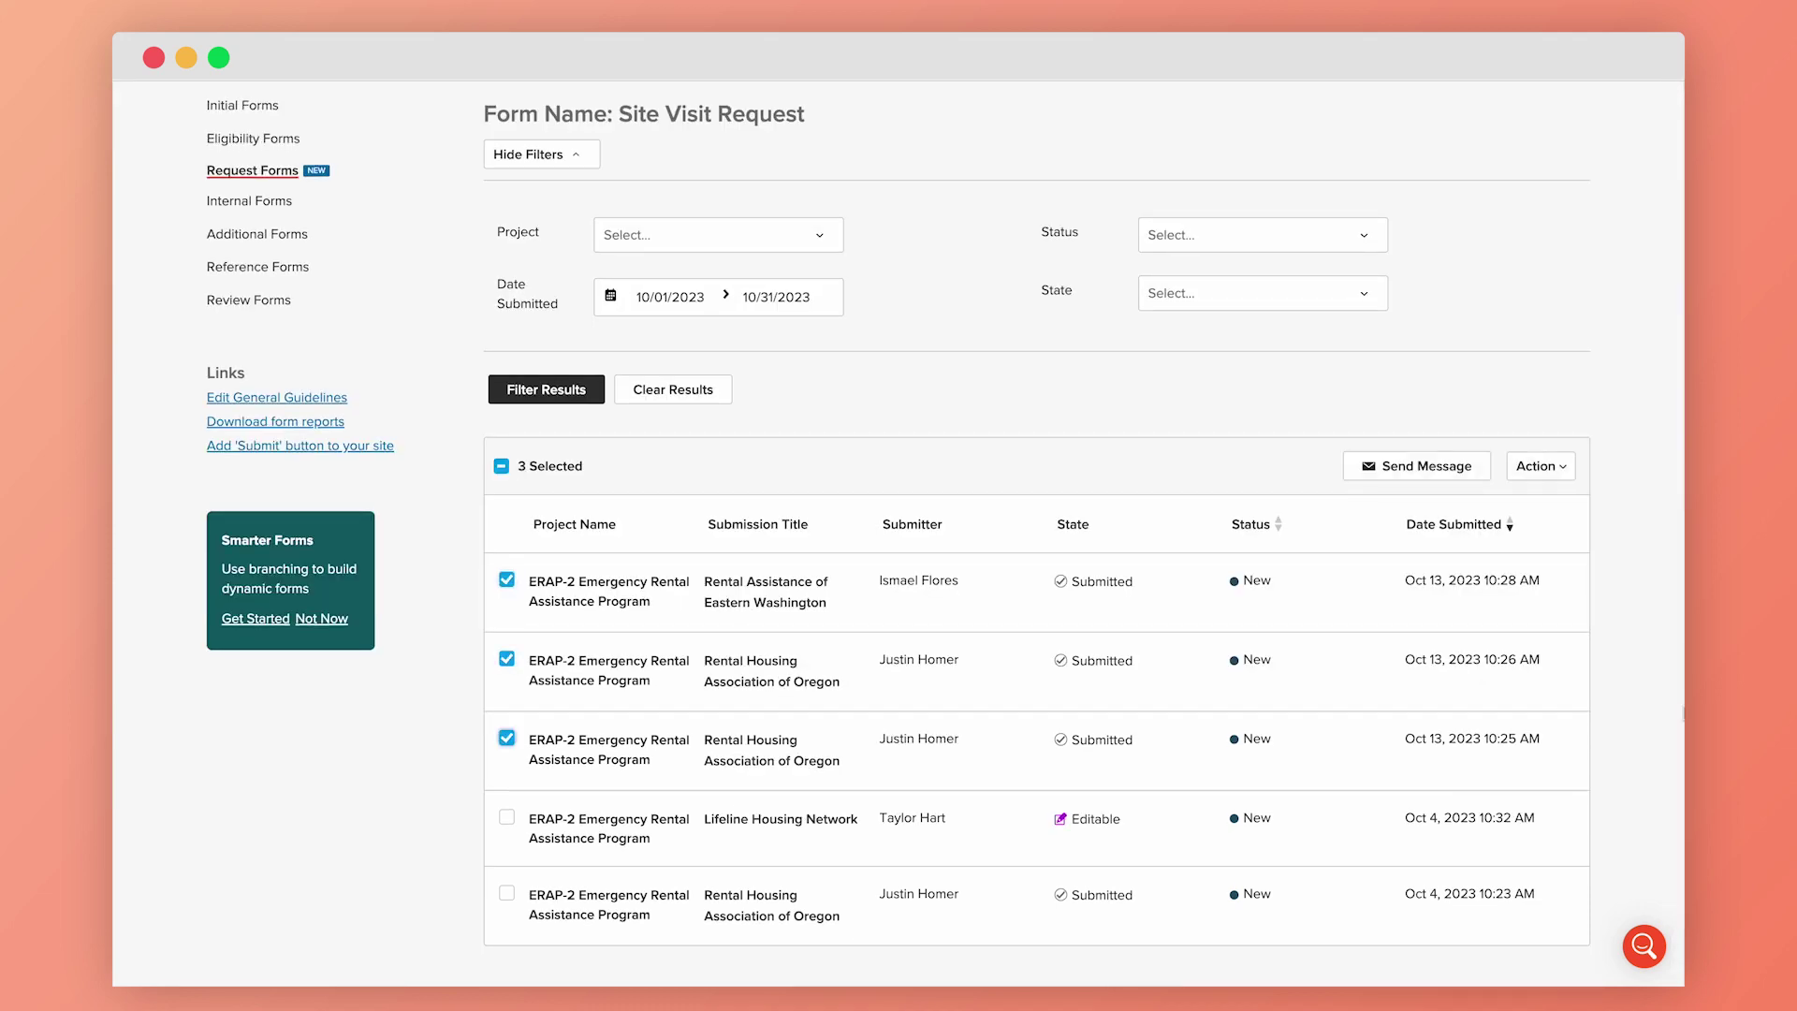
click(1558, 476)
click(1514, 639)
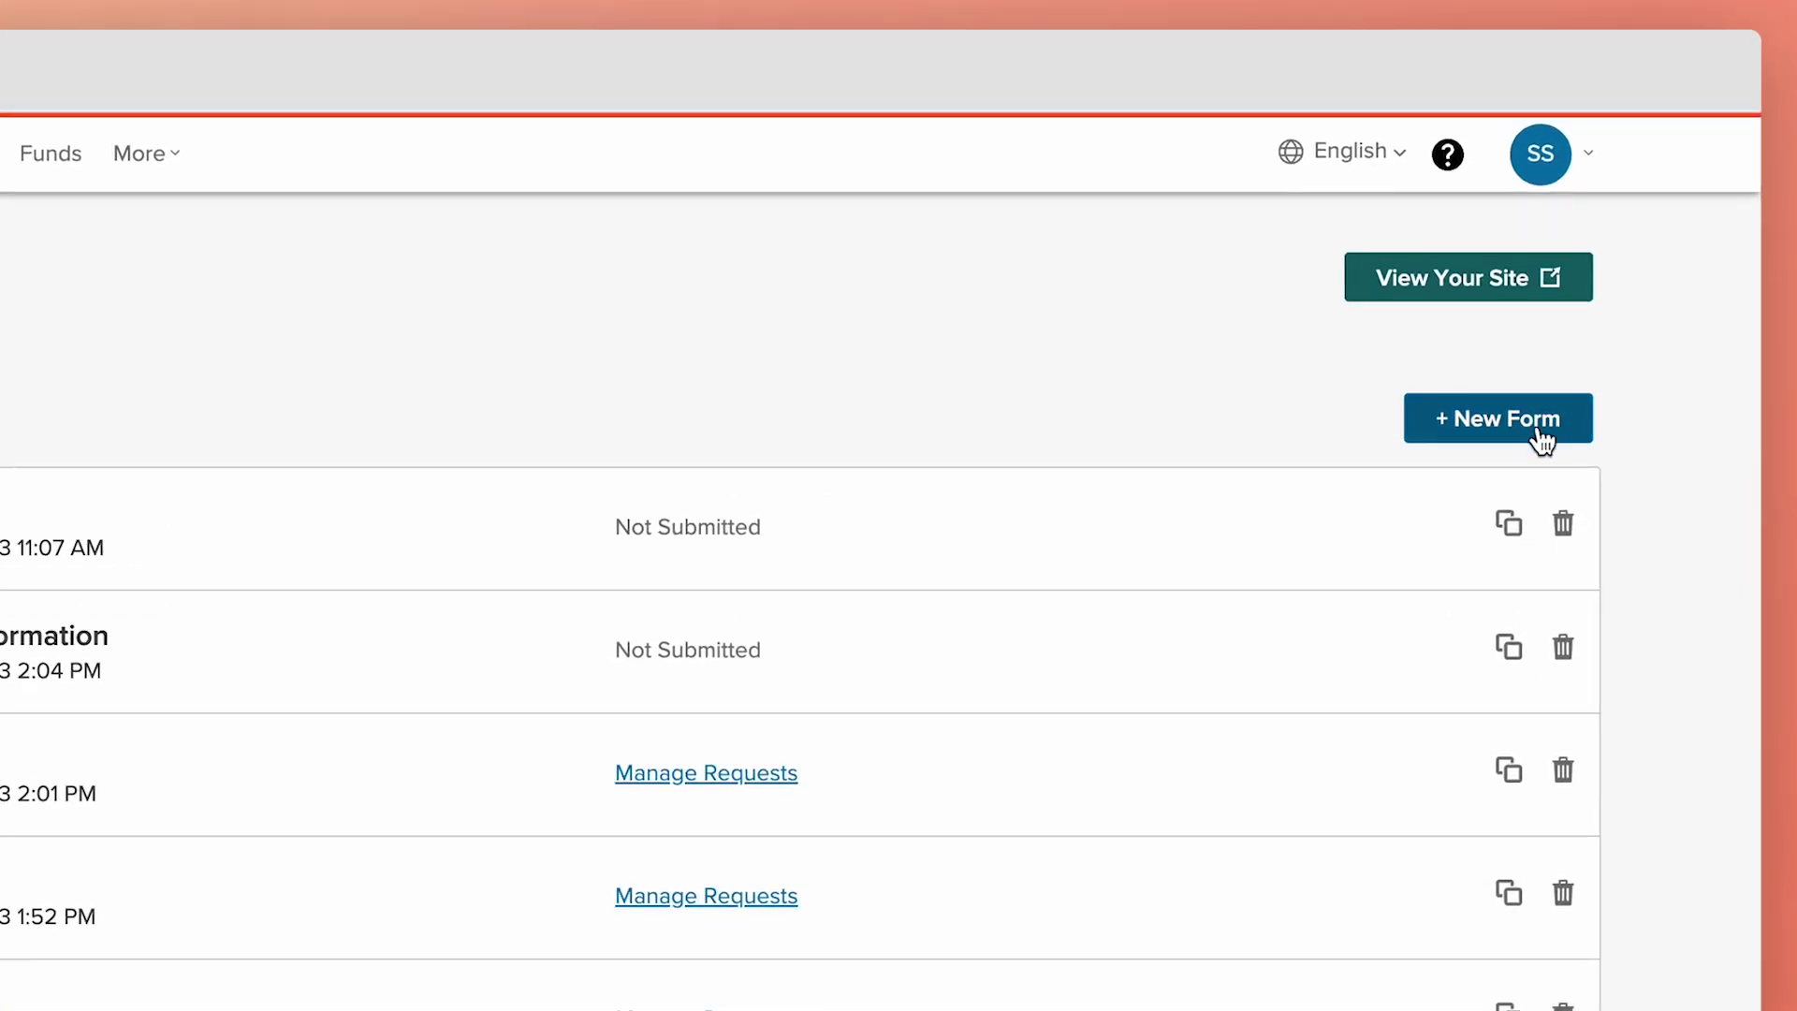
- Create a new request form containing a Name field
click(1498, 418)
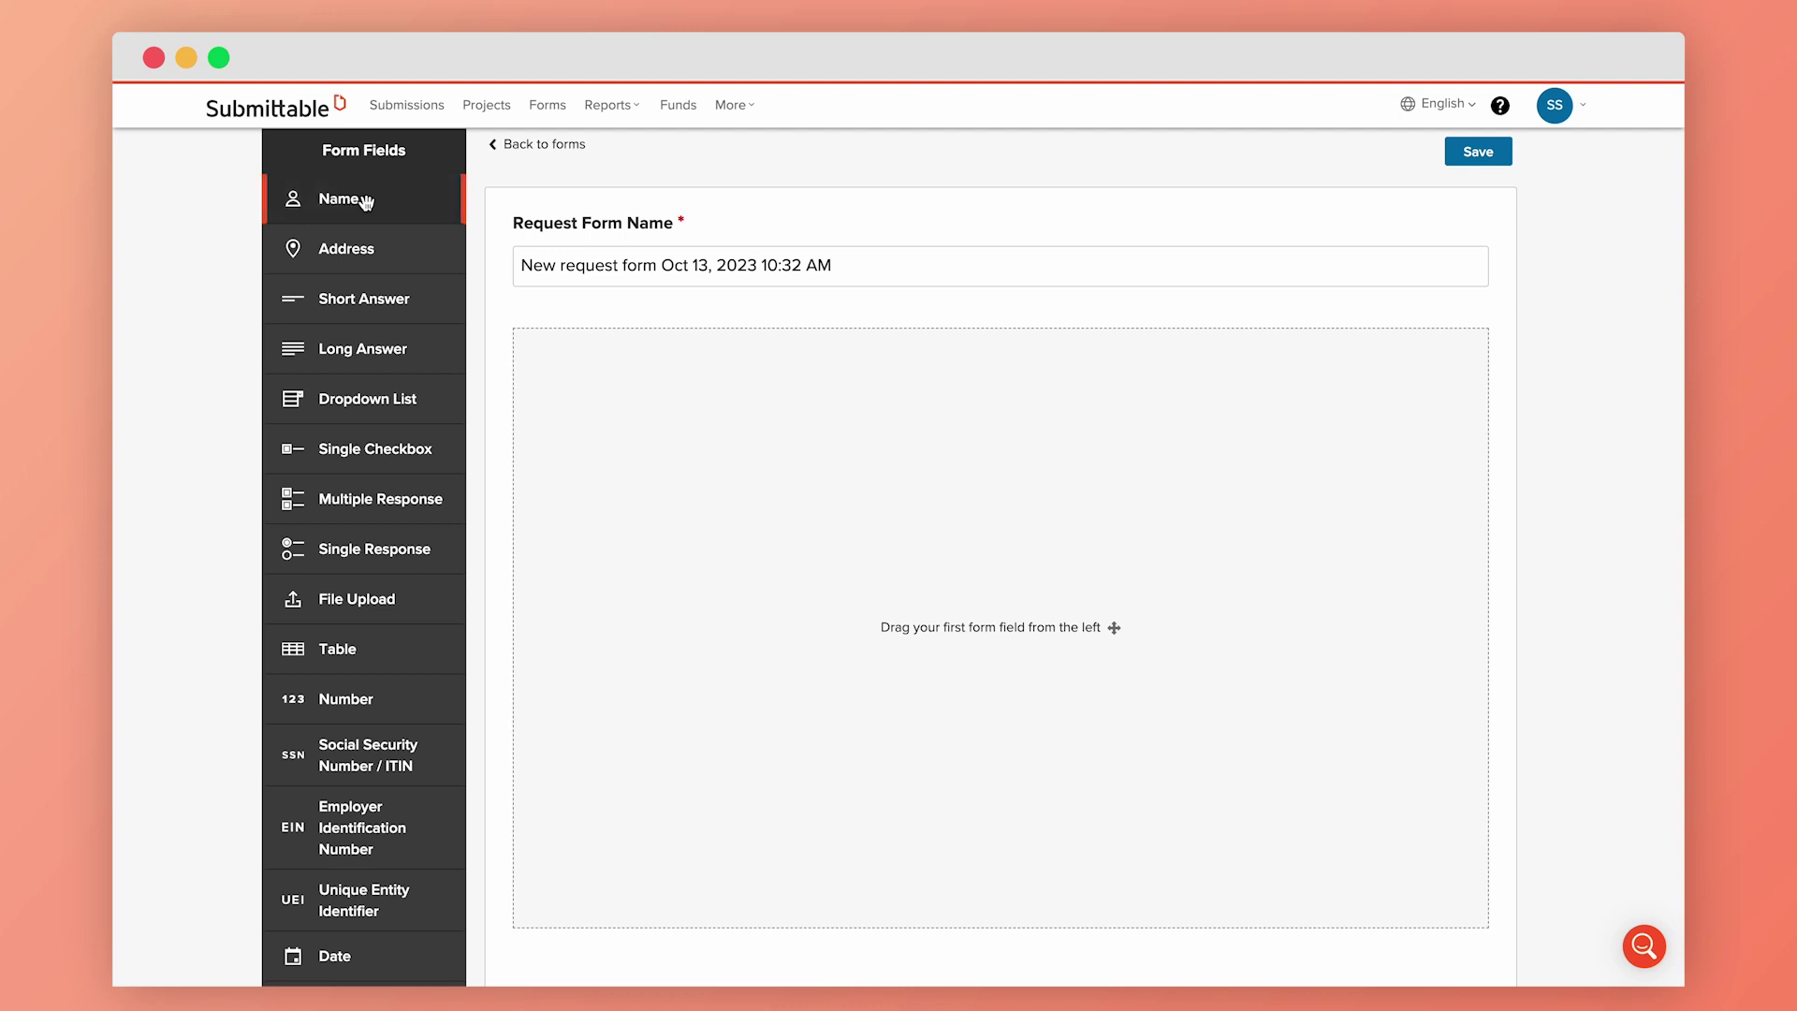
mouse_move(362, 200)
mouse_down()
mouse_move(606, 311)
mouse_move(606, 351)
mouse_up()
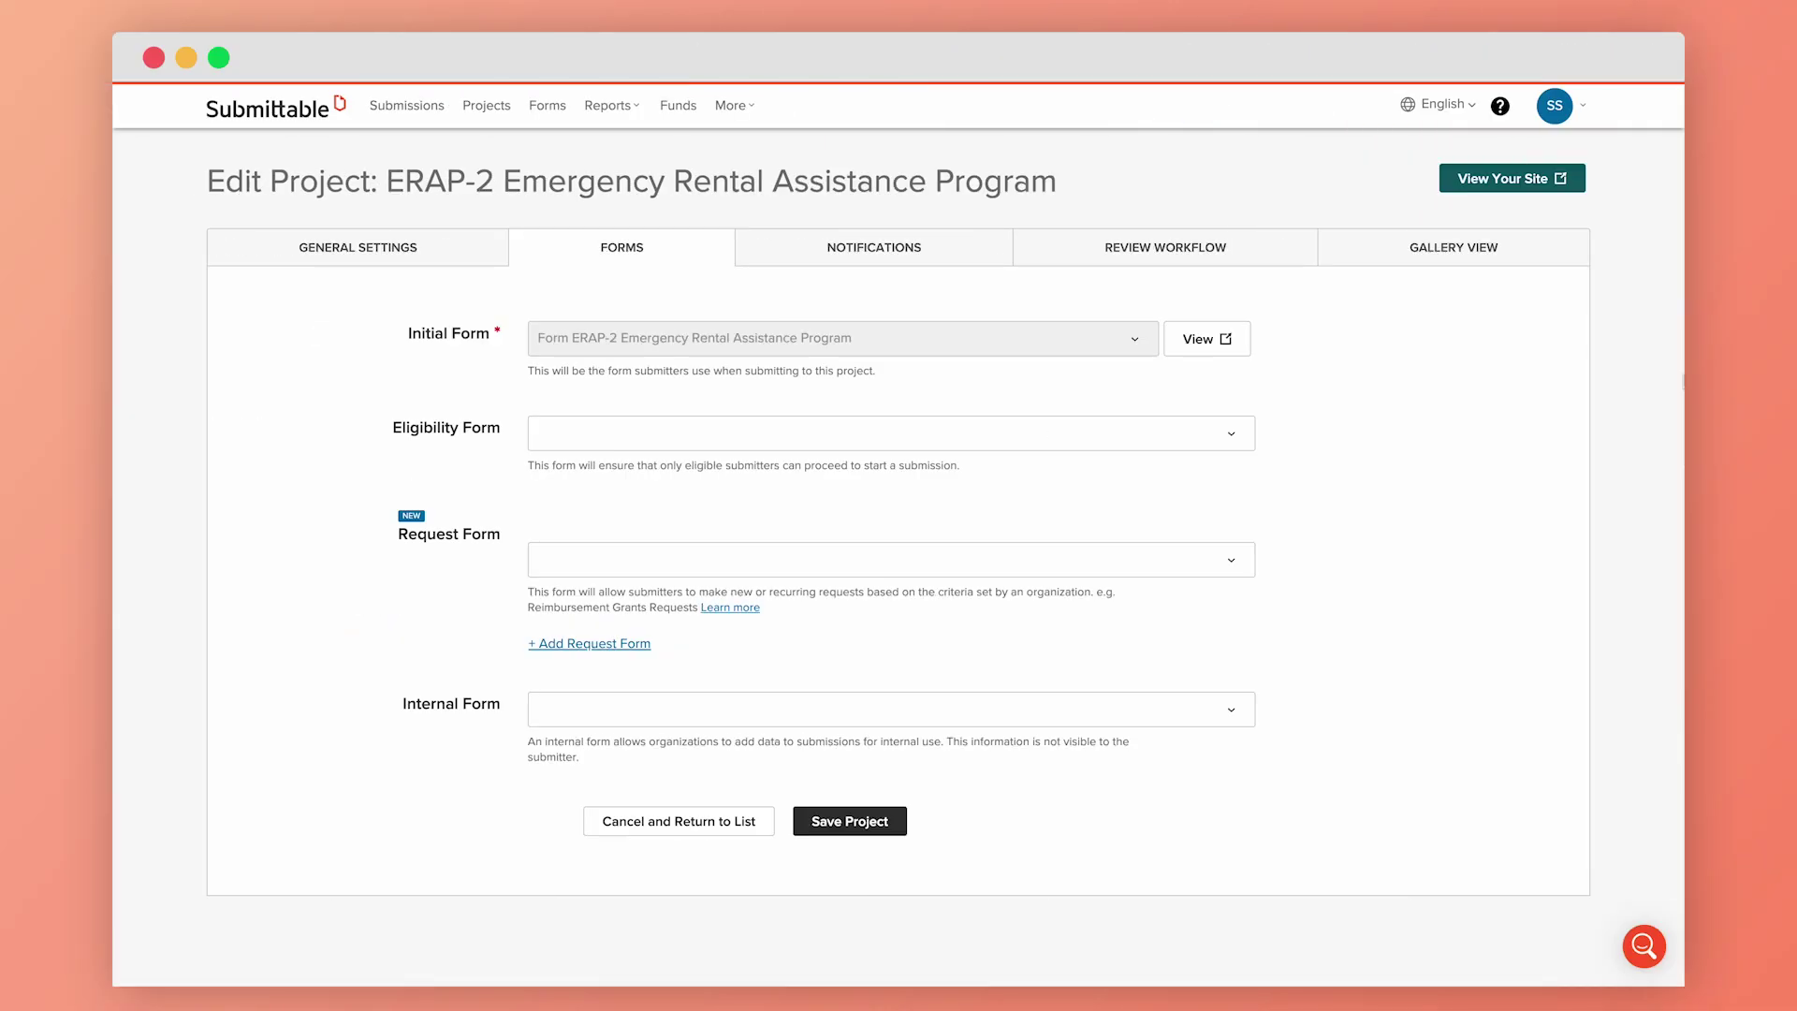
- Attach Appeal Form as the request form, available on a 07/01–12/31/2024 timeline
click(1231, 561)
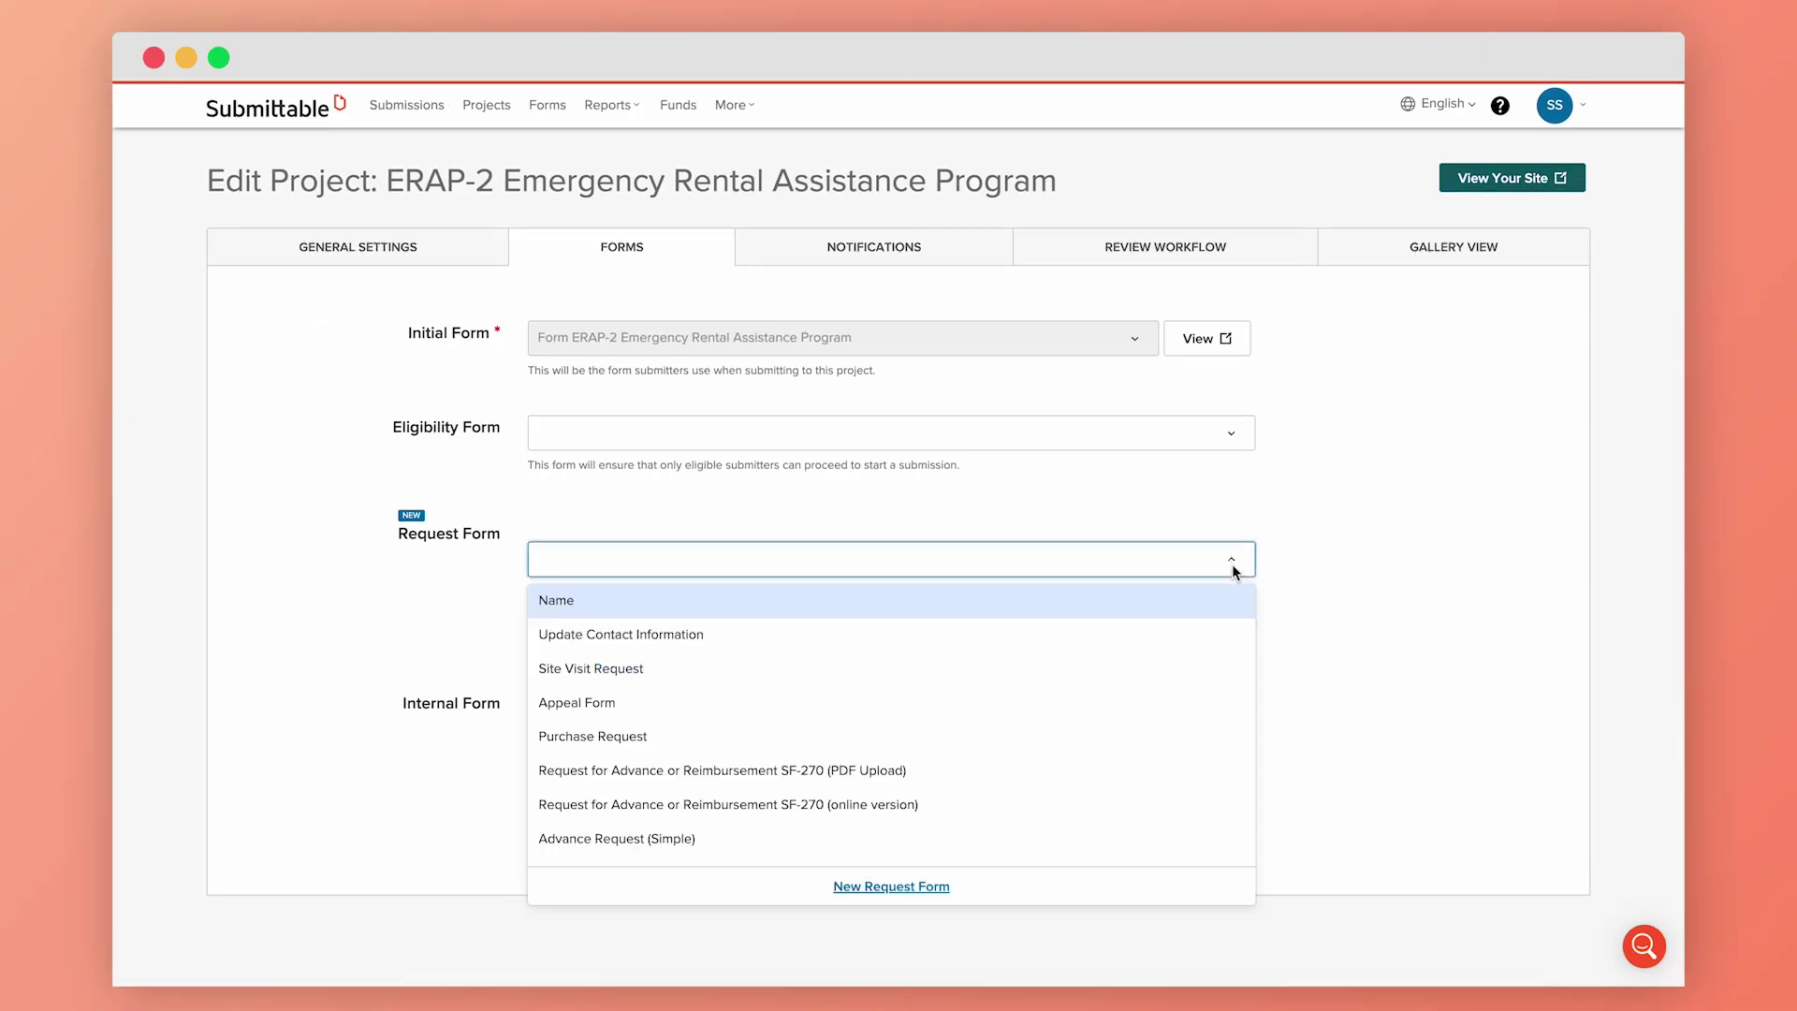
click(1175, 703)
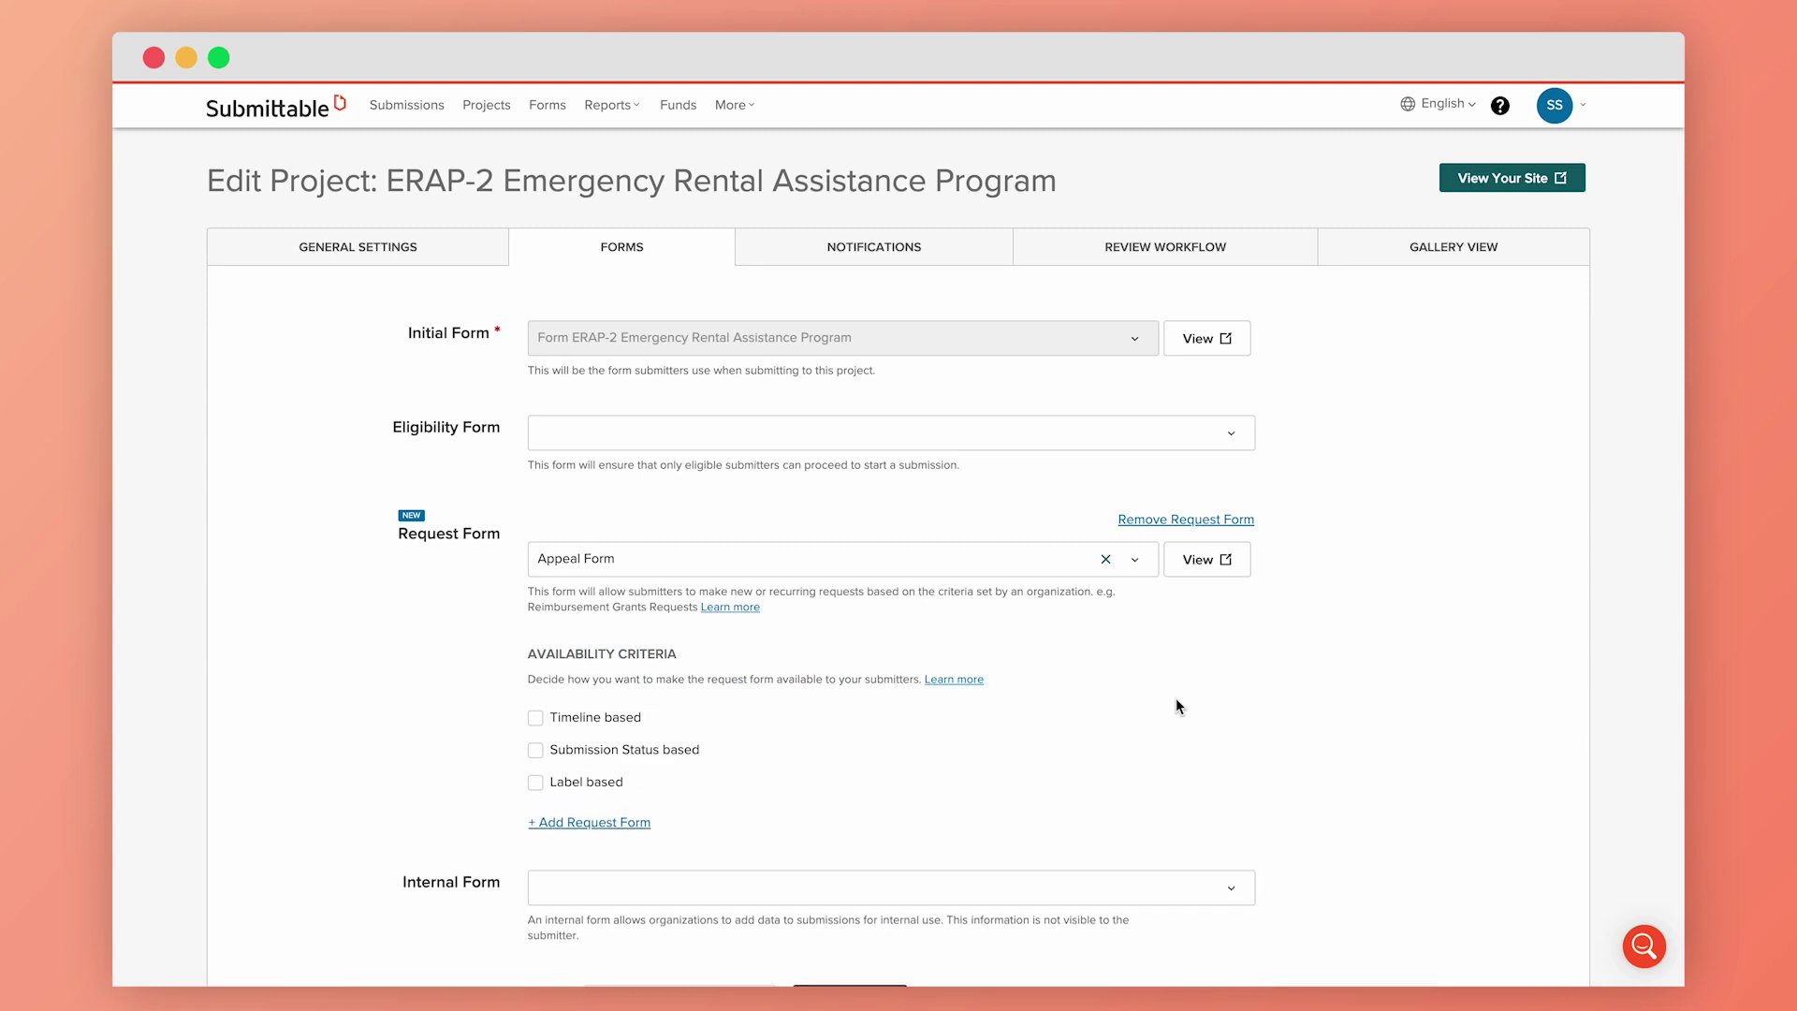
click(535, 718)
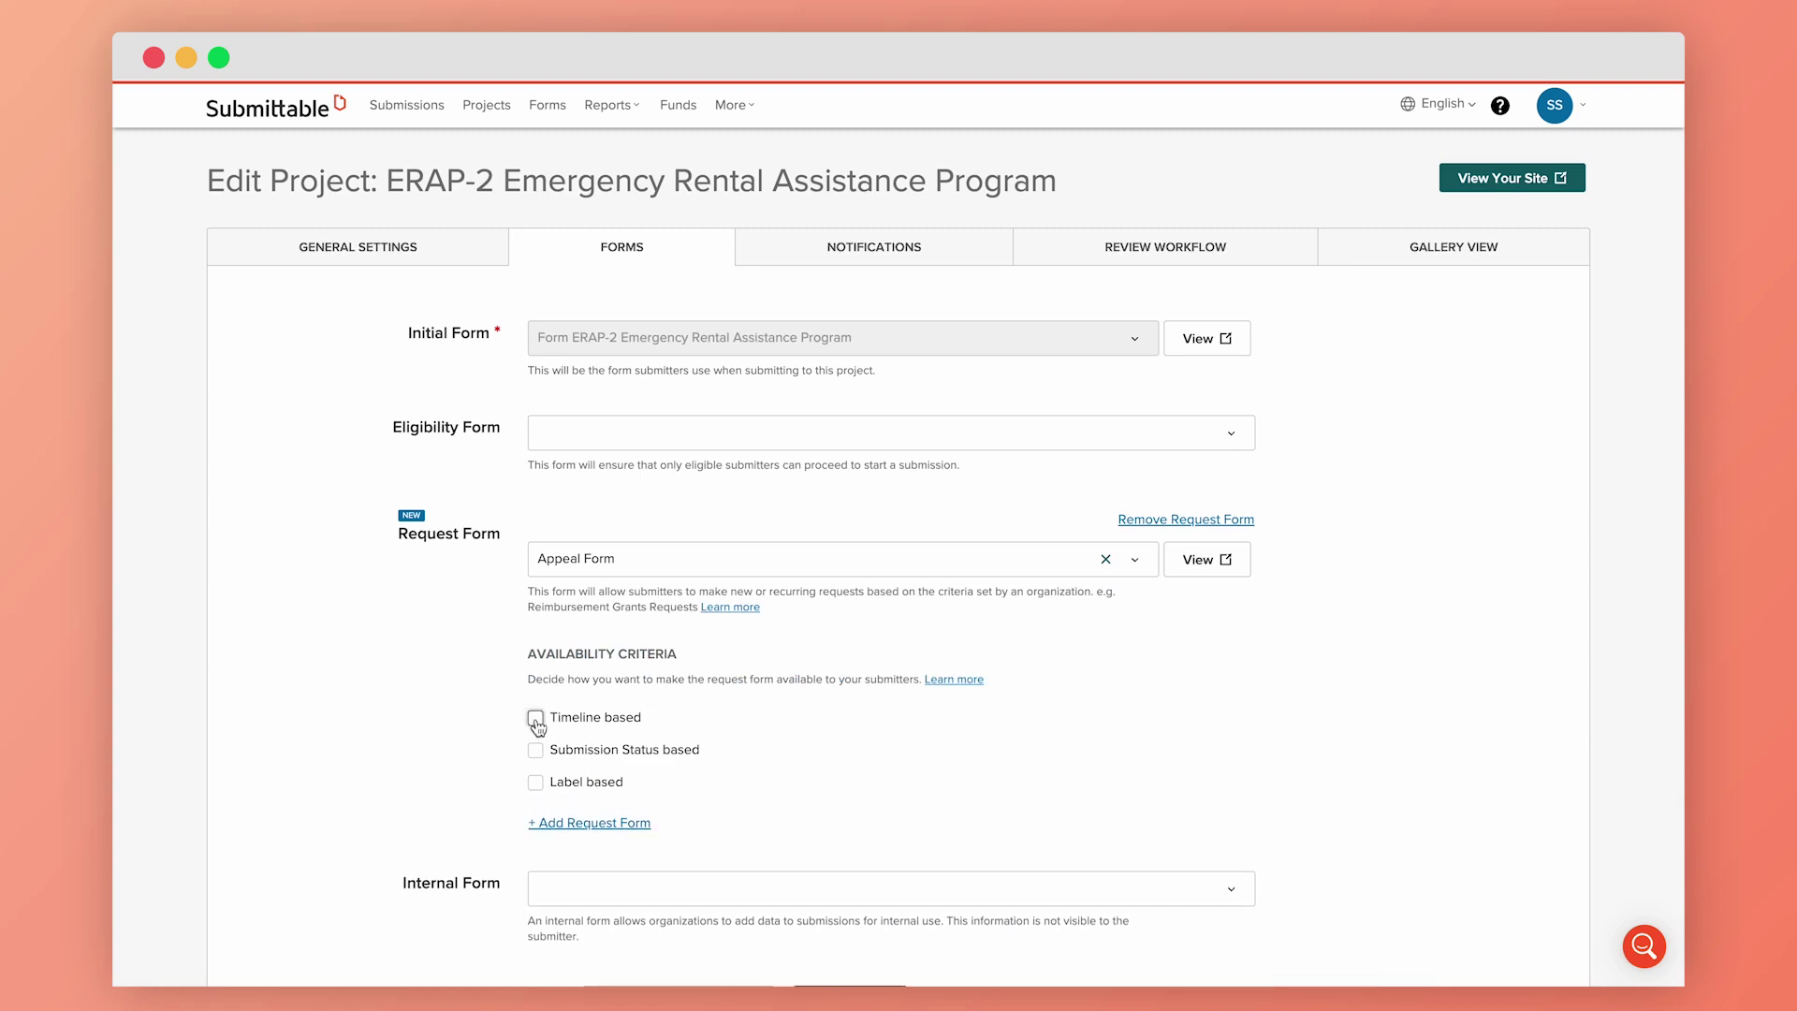
scroll(1564, 734, down, 3)
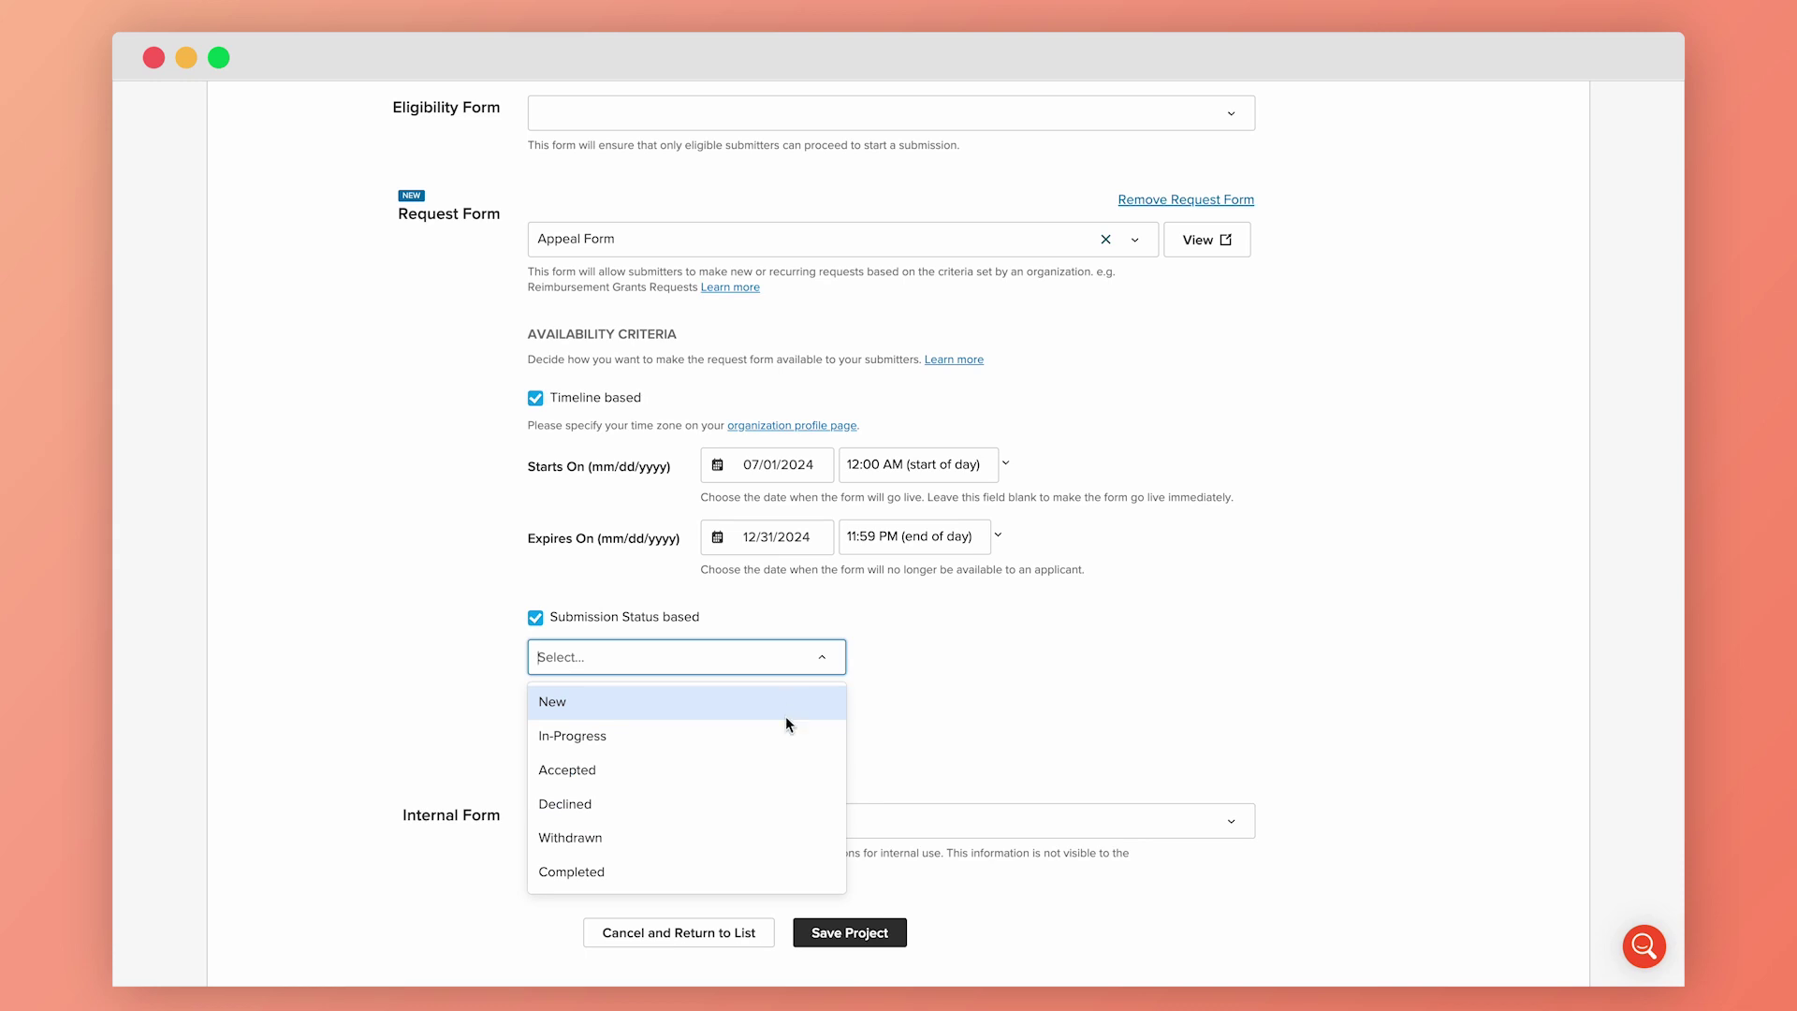
- Limit availability to Accepted submissions labelled Registered Non-Profit
click(781, 770)
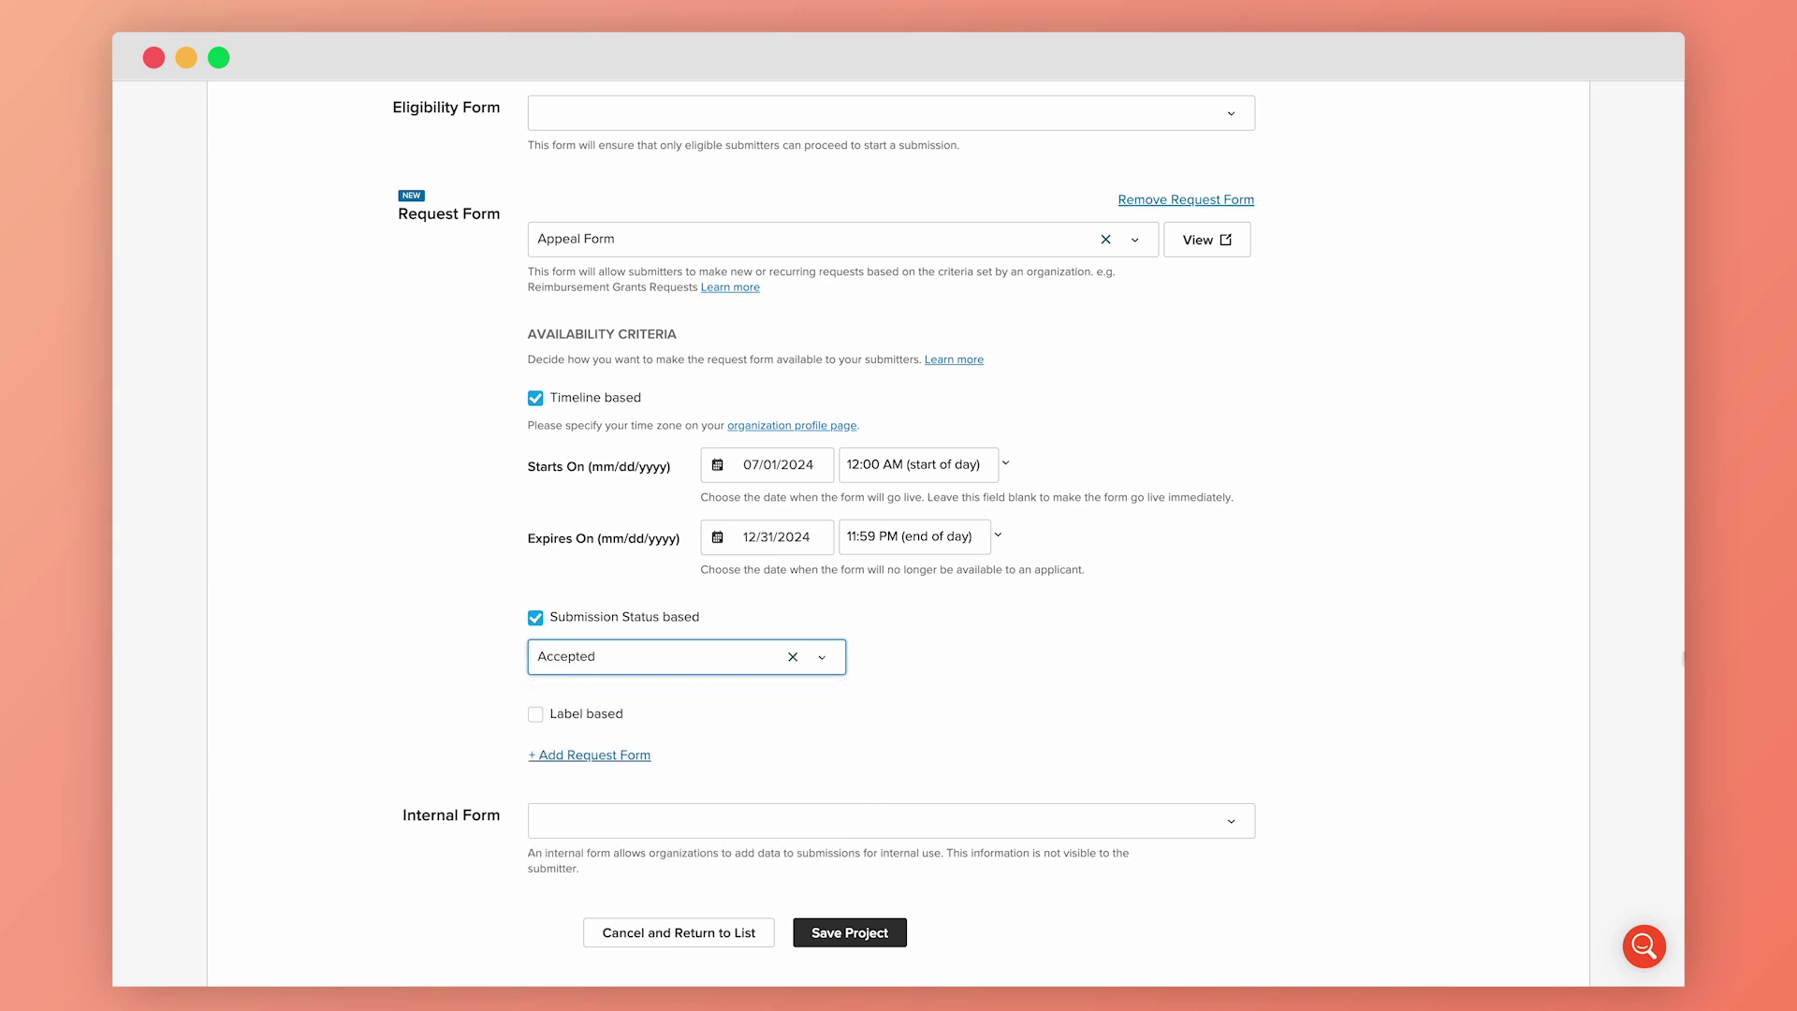
click(535, 713)
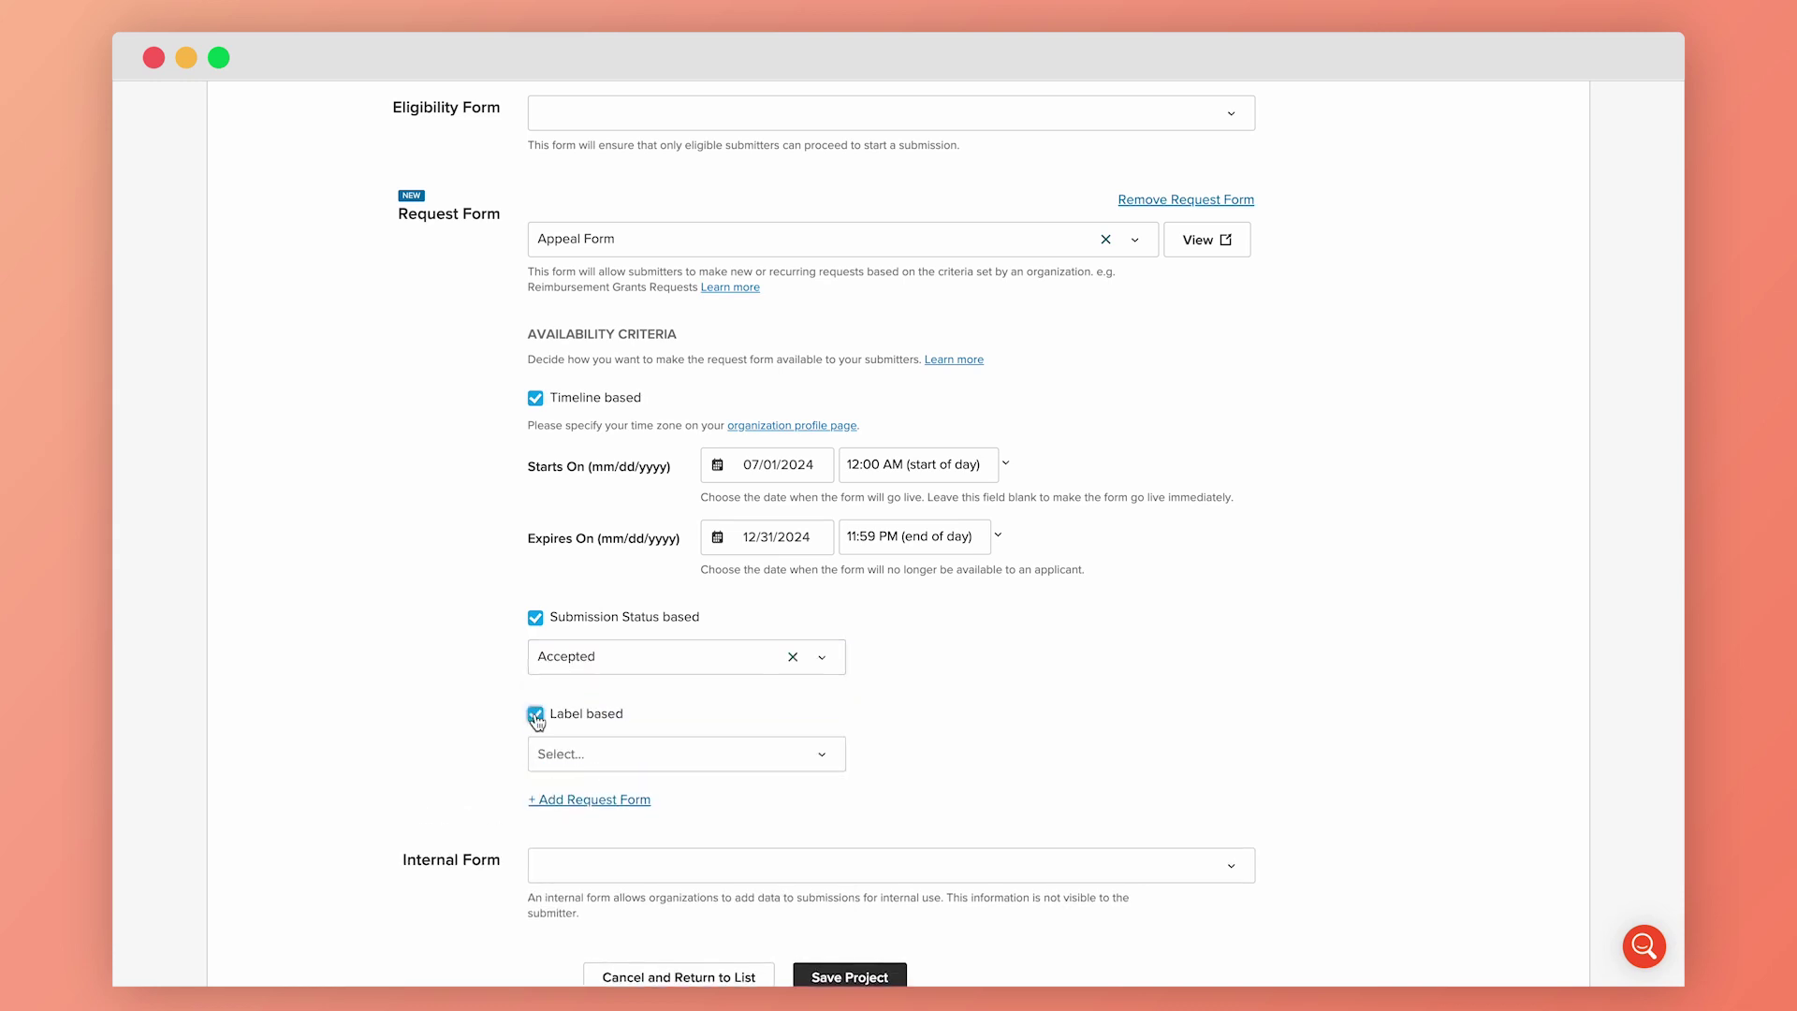
click(822, 753)
click(602, 867)
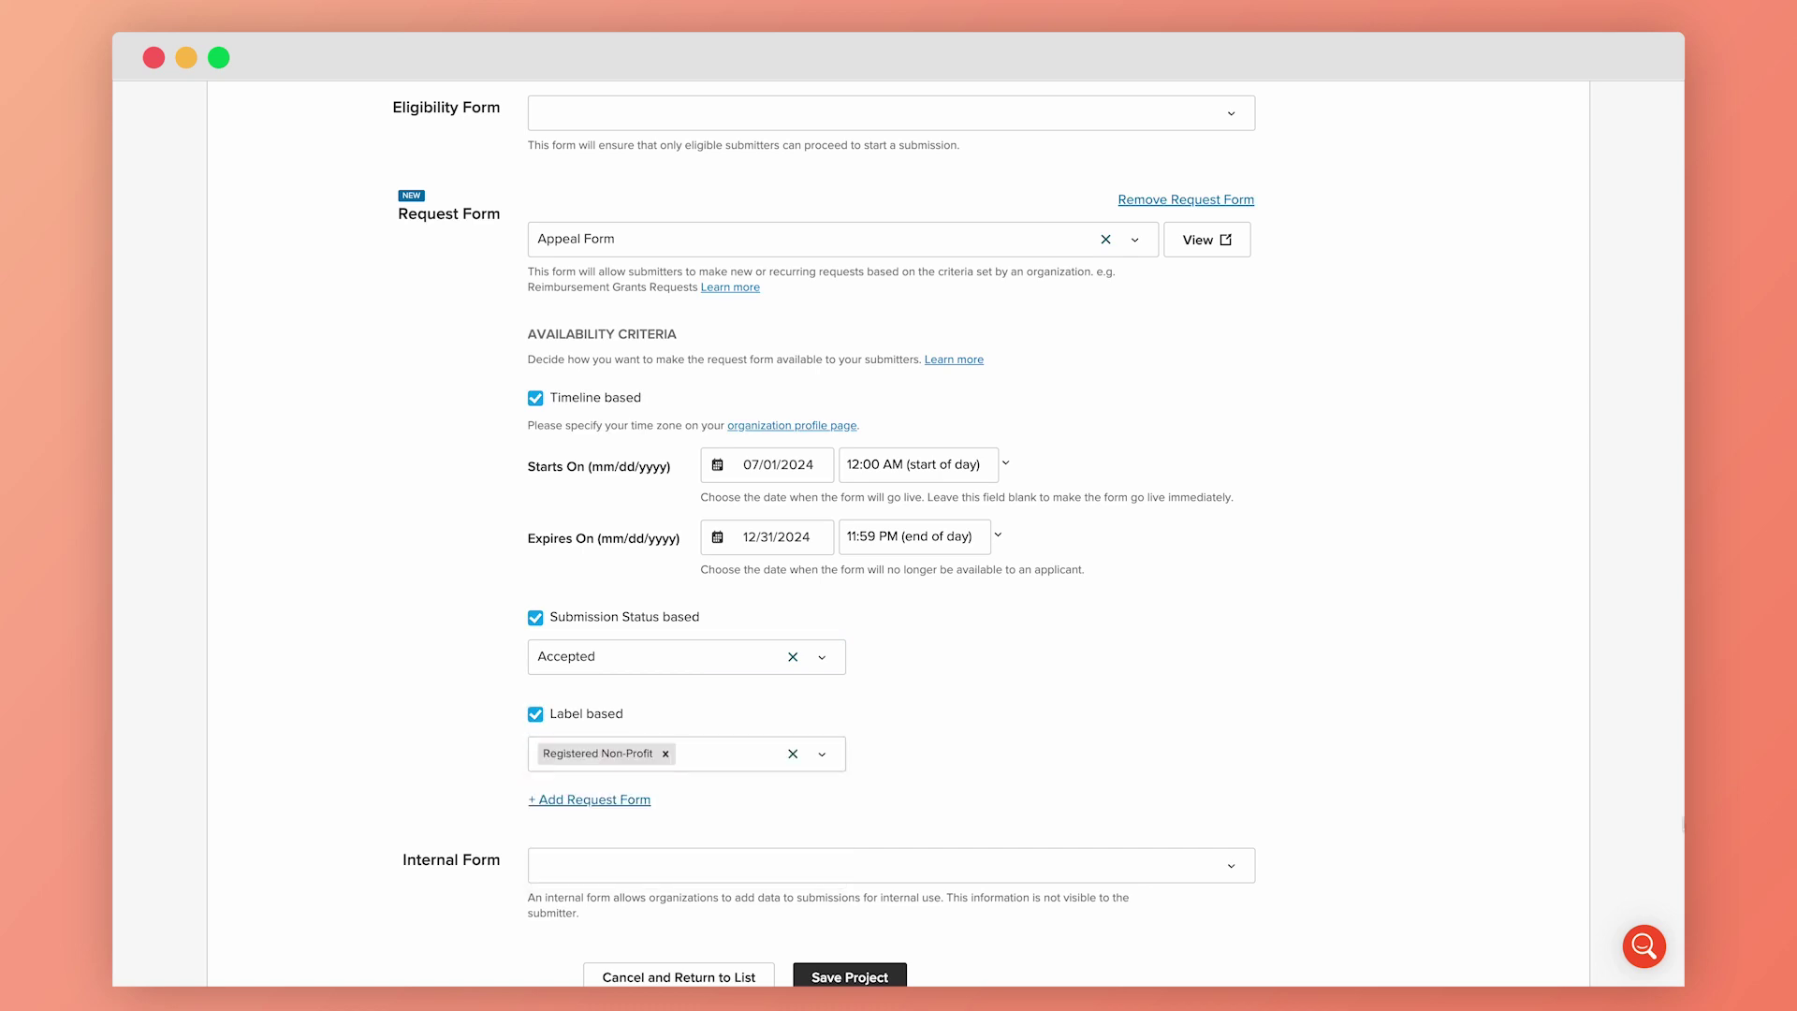